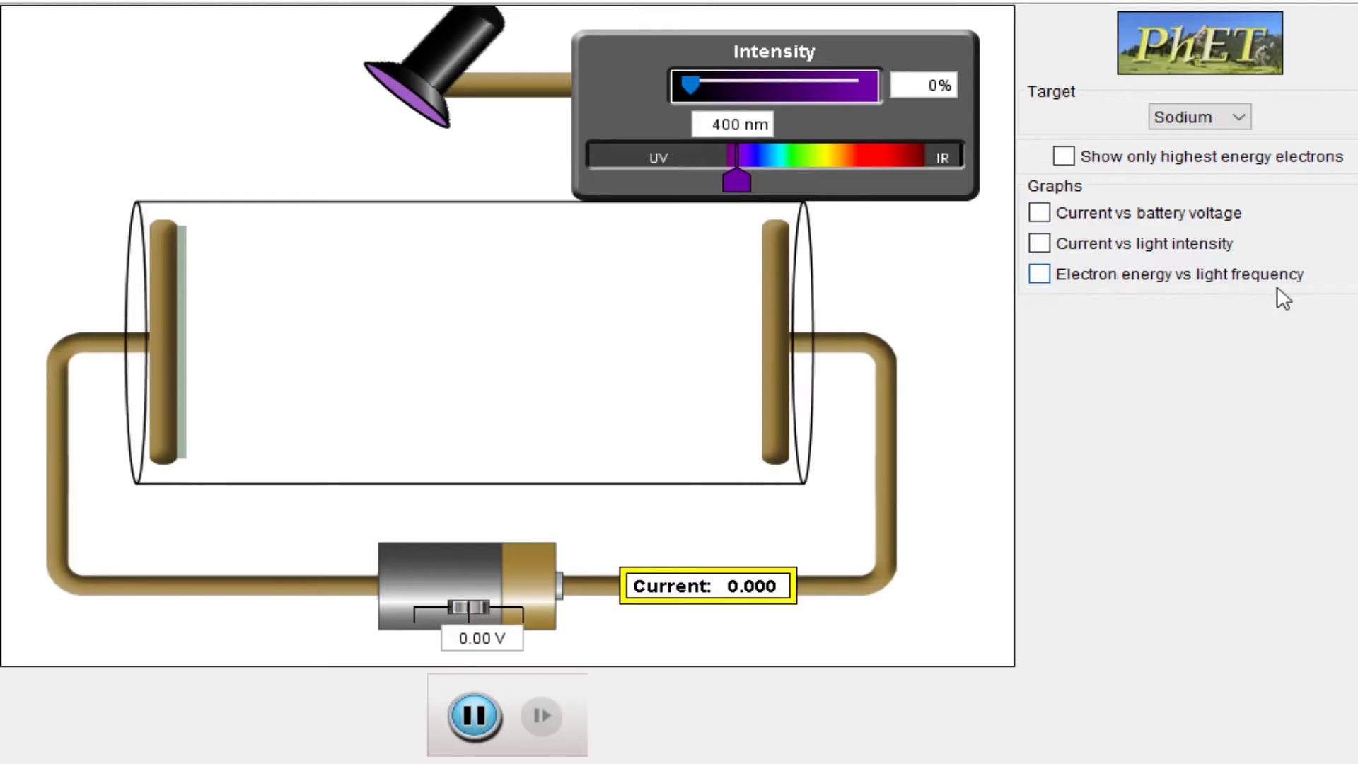
Step: Set the light wavelength to 417 nm and choose Sodium as the target material
click(1222, 124)
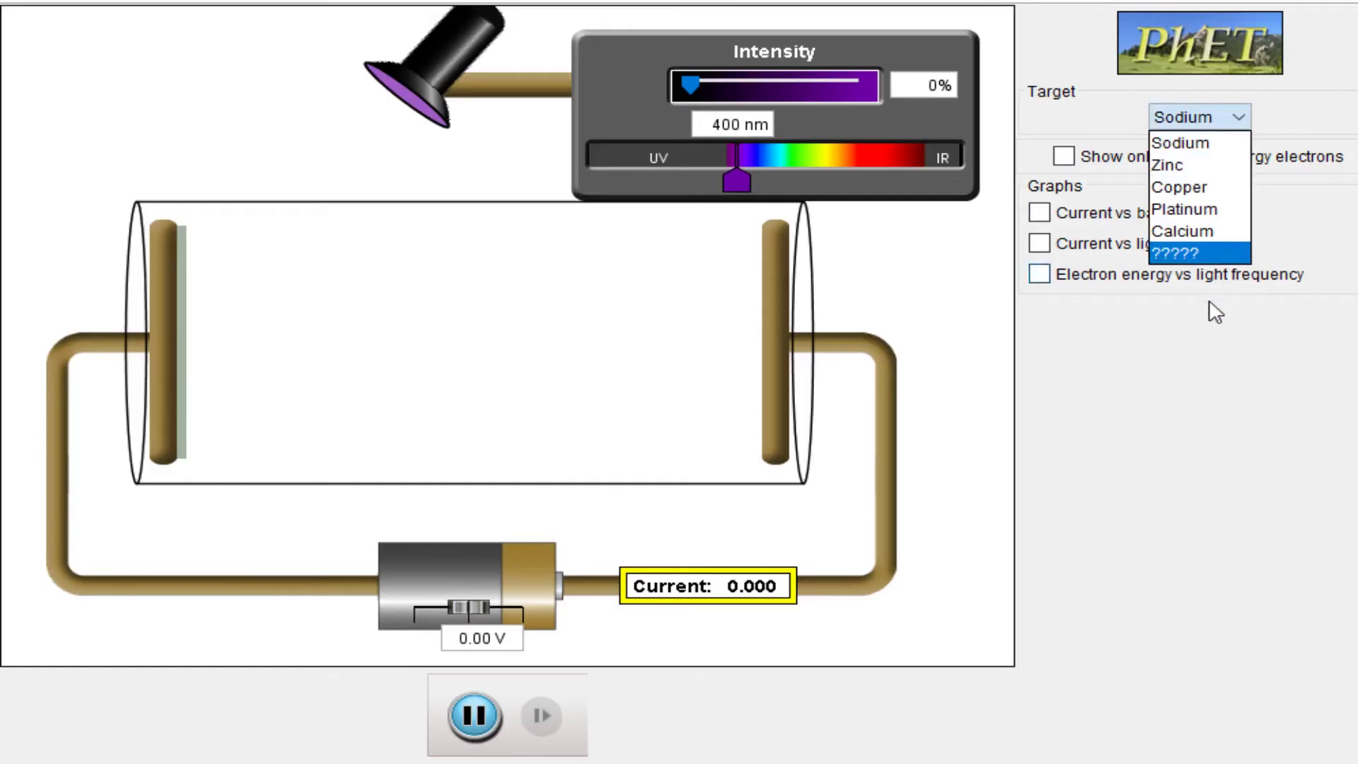
click(1212, 318)
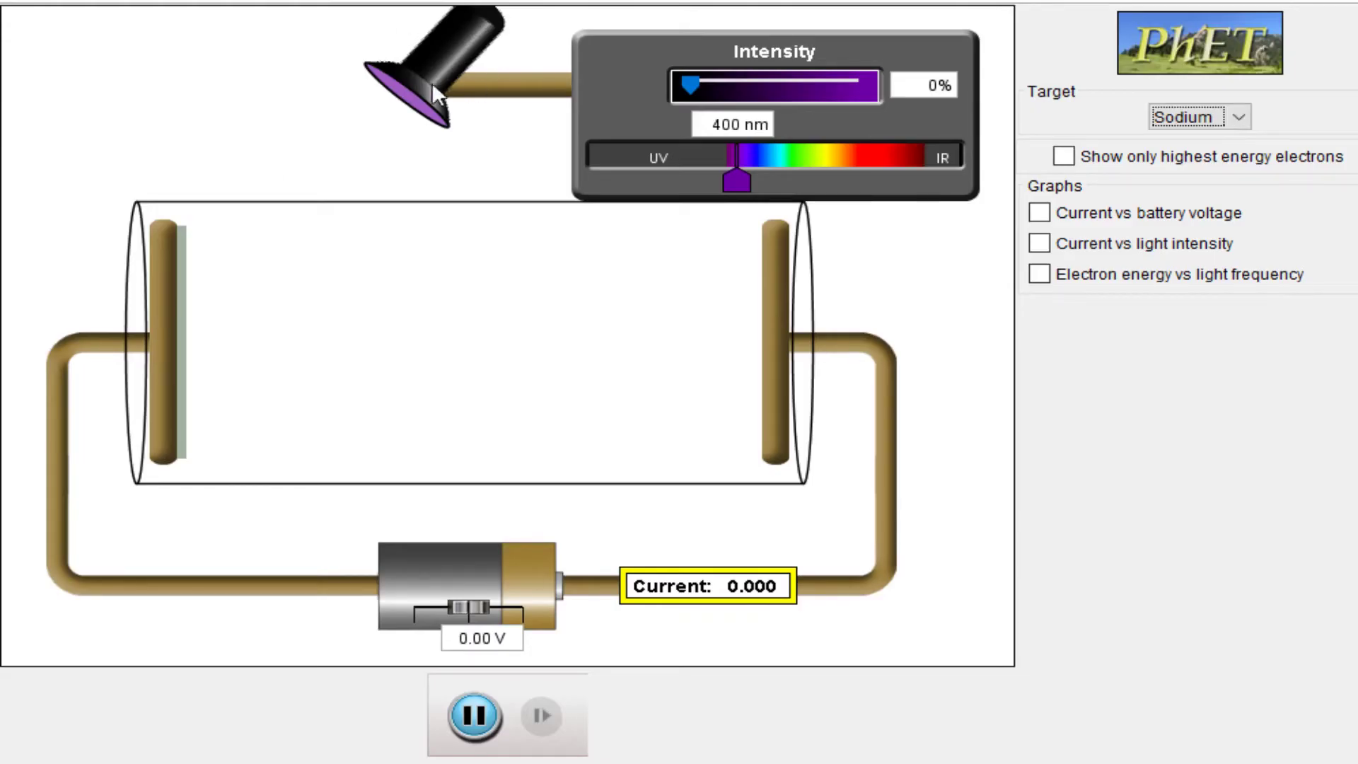
click(696, 82)
mouse_move(744, 185)
mouse_down()
mouse_move(675, 193)
mouse_move(952, 186)
mouse_move(756, 196)
mouse_up()
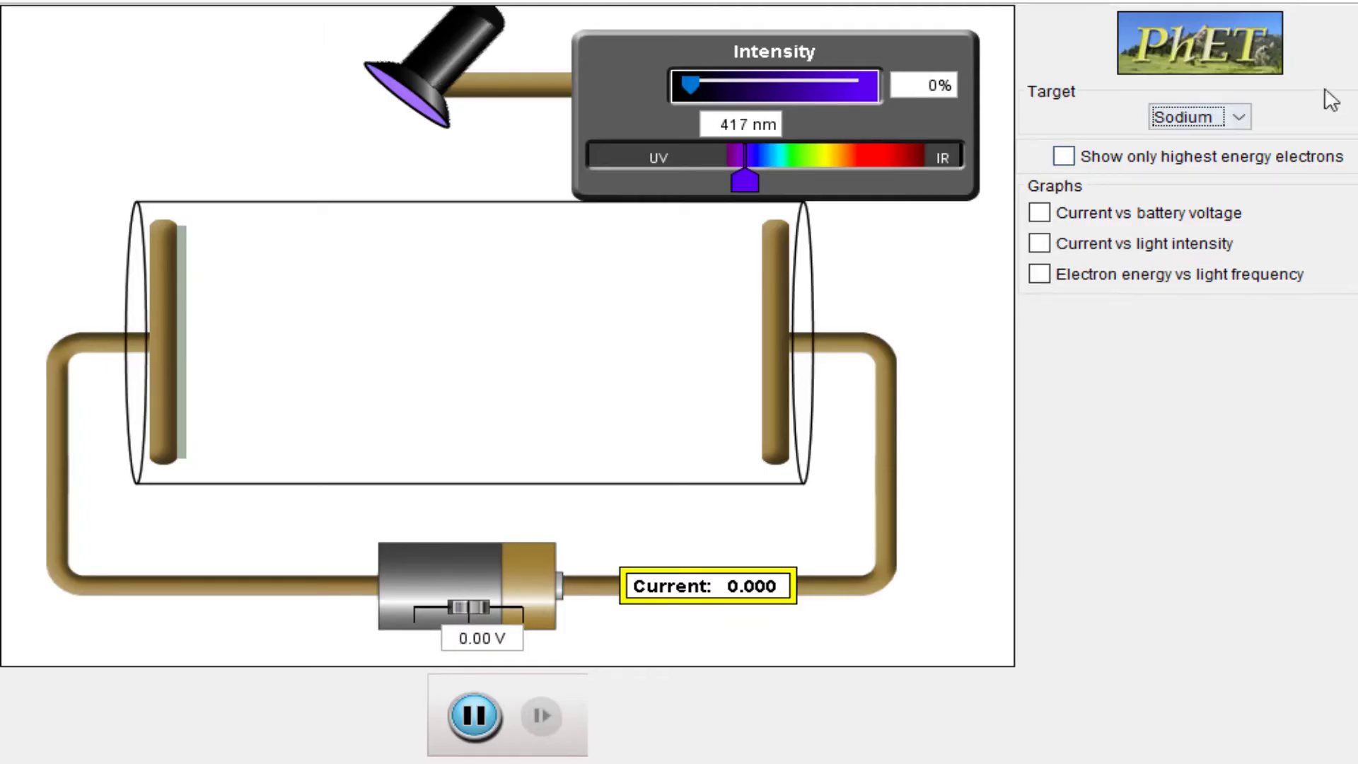
click(1222, 117)
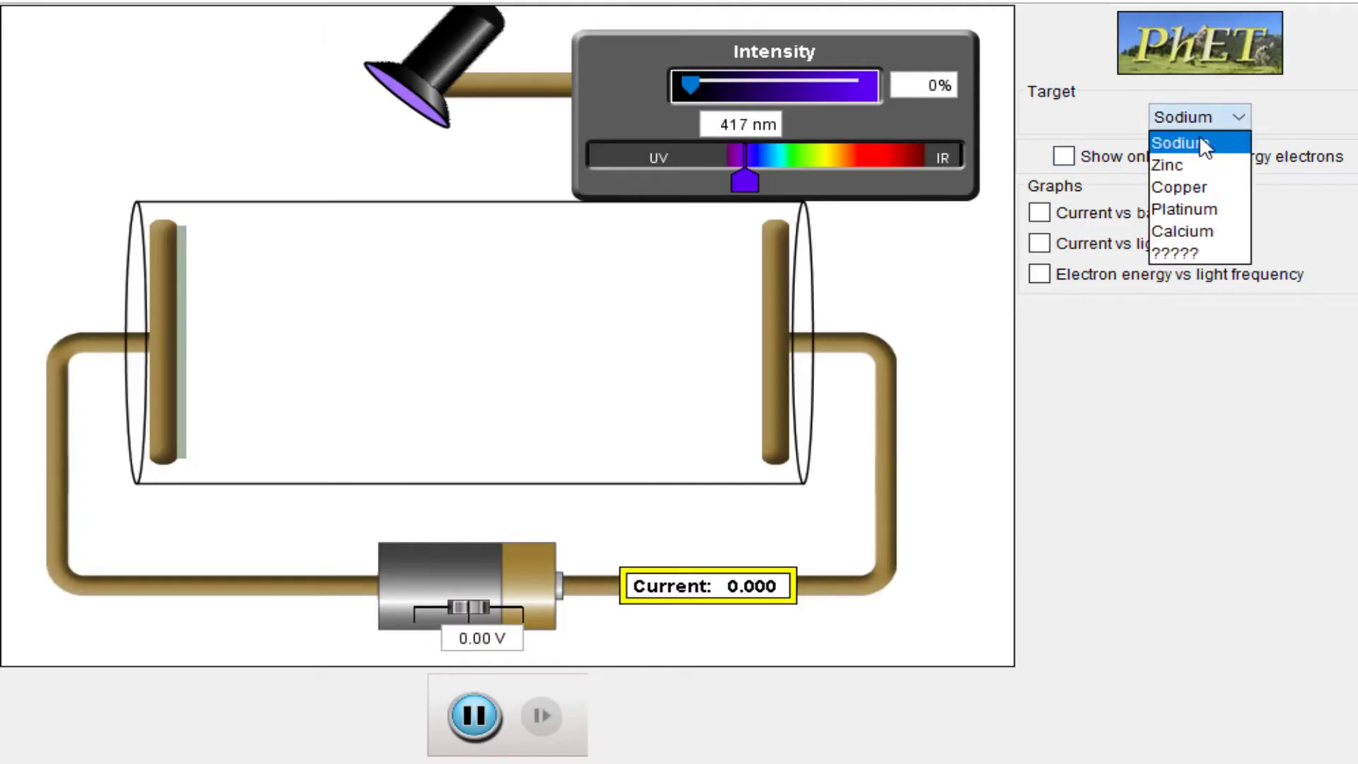
click(1200, 139)
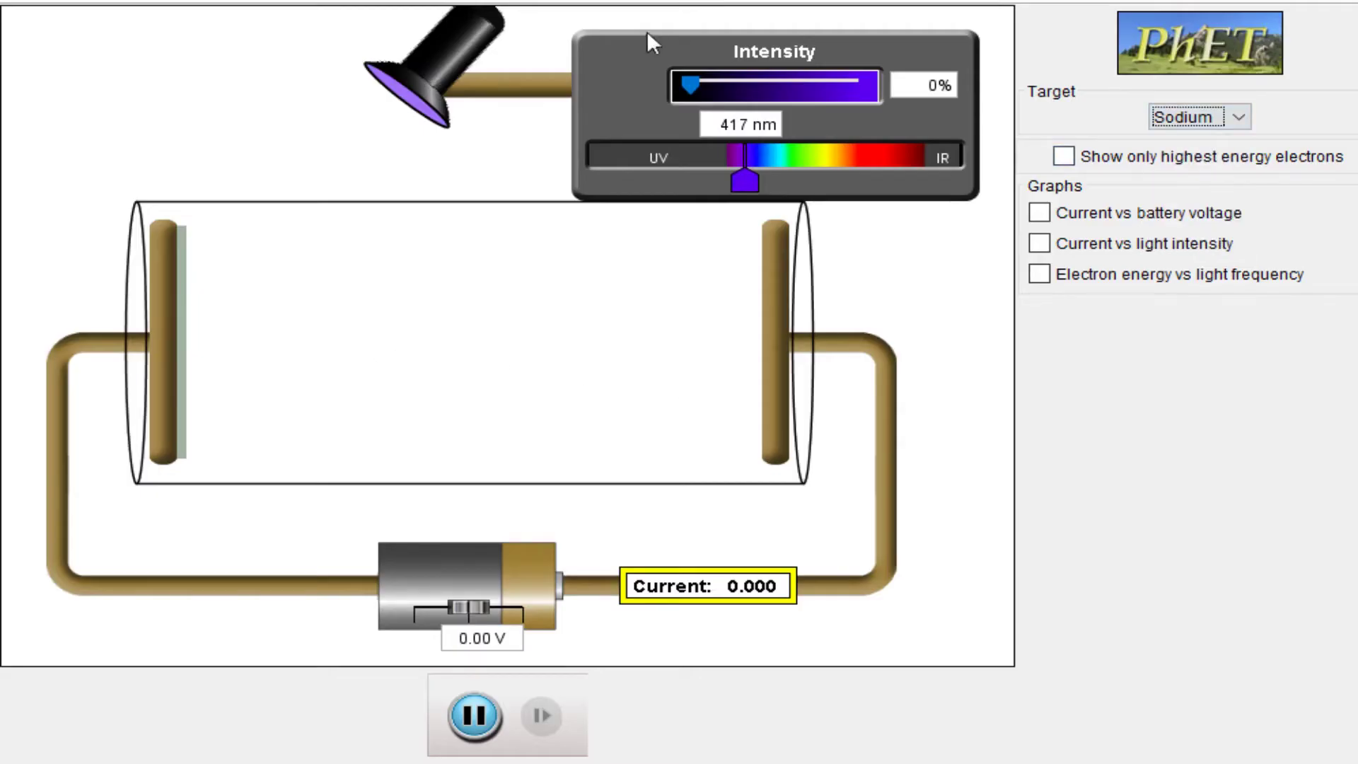
Step: Raise the intensity of the 417 nm light to 2% and 18%, and return it to 0%
click(689, 85)
drag(687, 83, 690, 83)
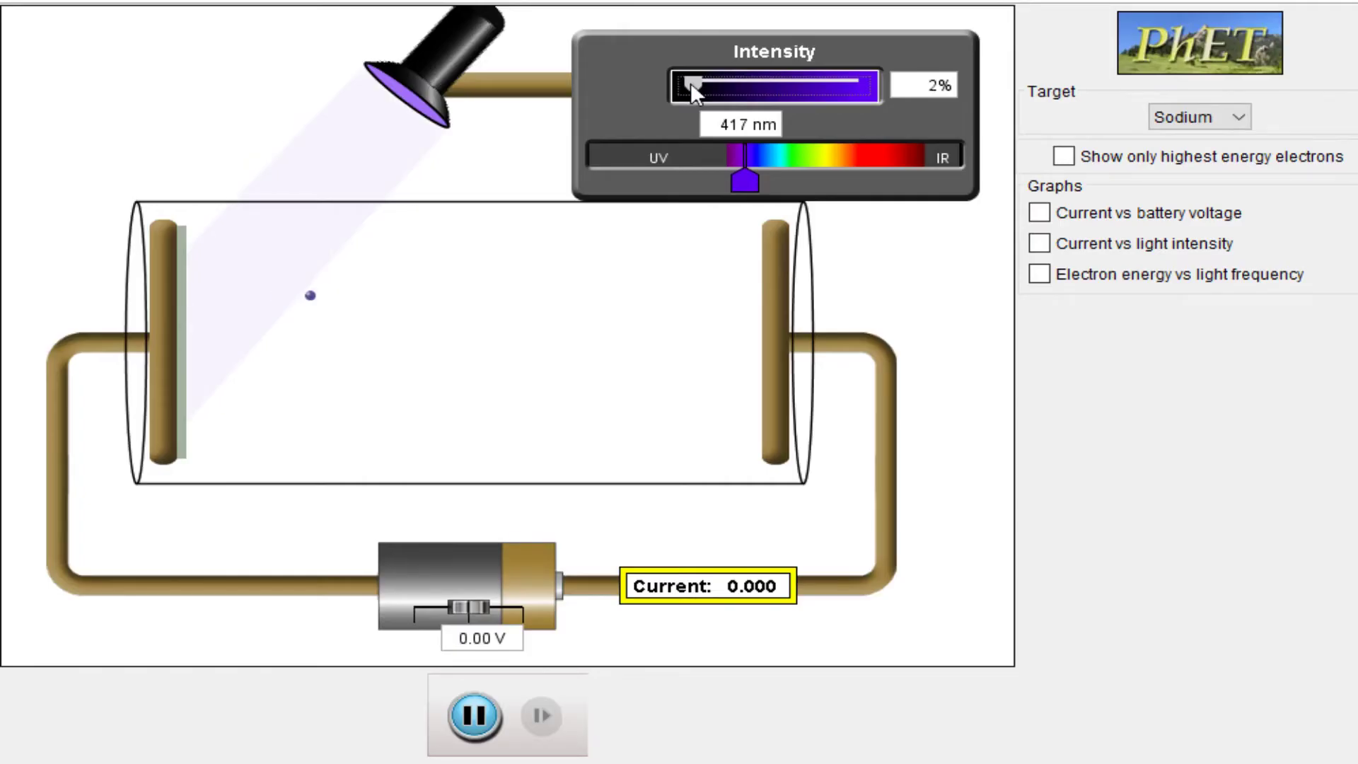
drag(690, 83, 717, 80)
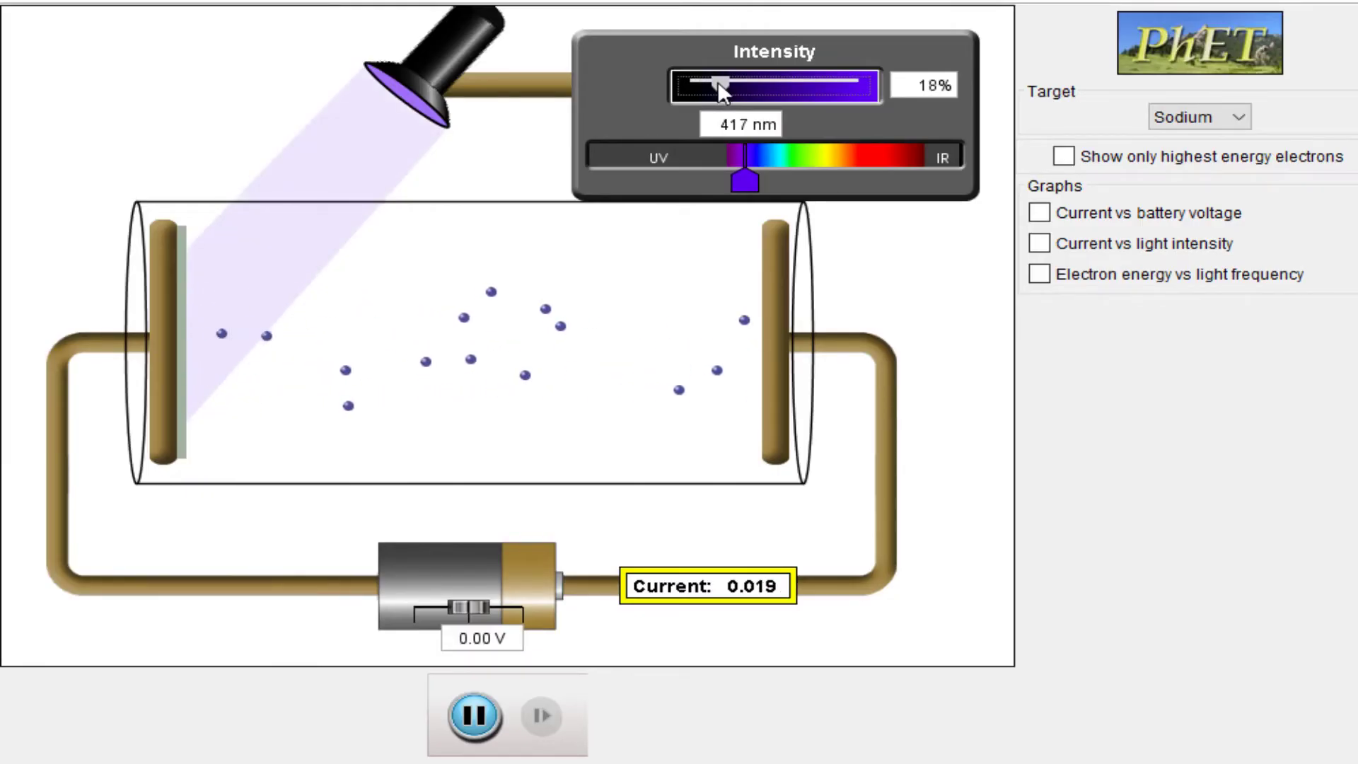
drag(718, 81, 677, 84)
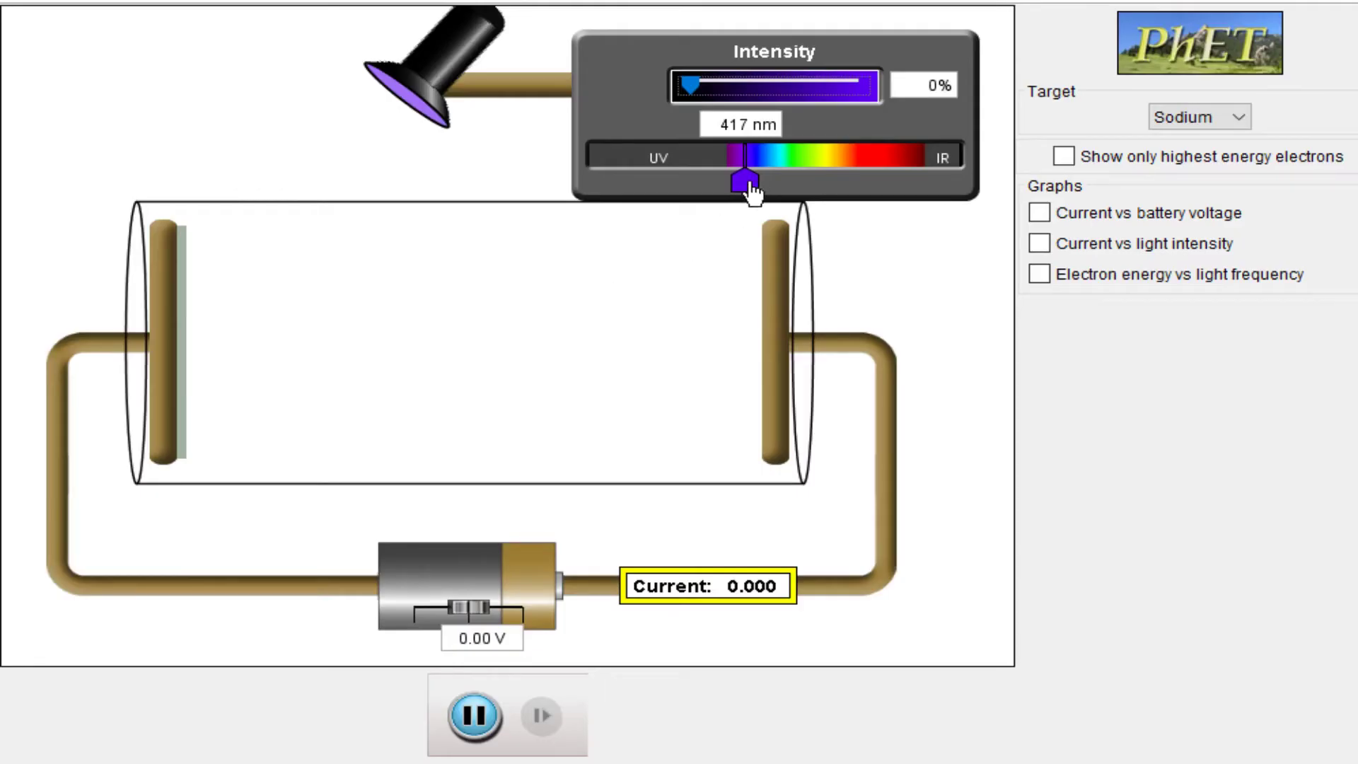
Step: Shift the light wavelength into the red at 698 nm and raise the intensity to 45%
drag(751, 188, 748, 191)
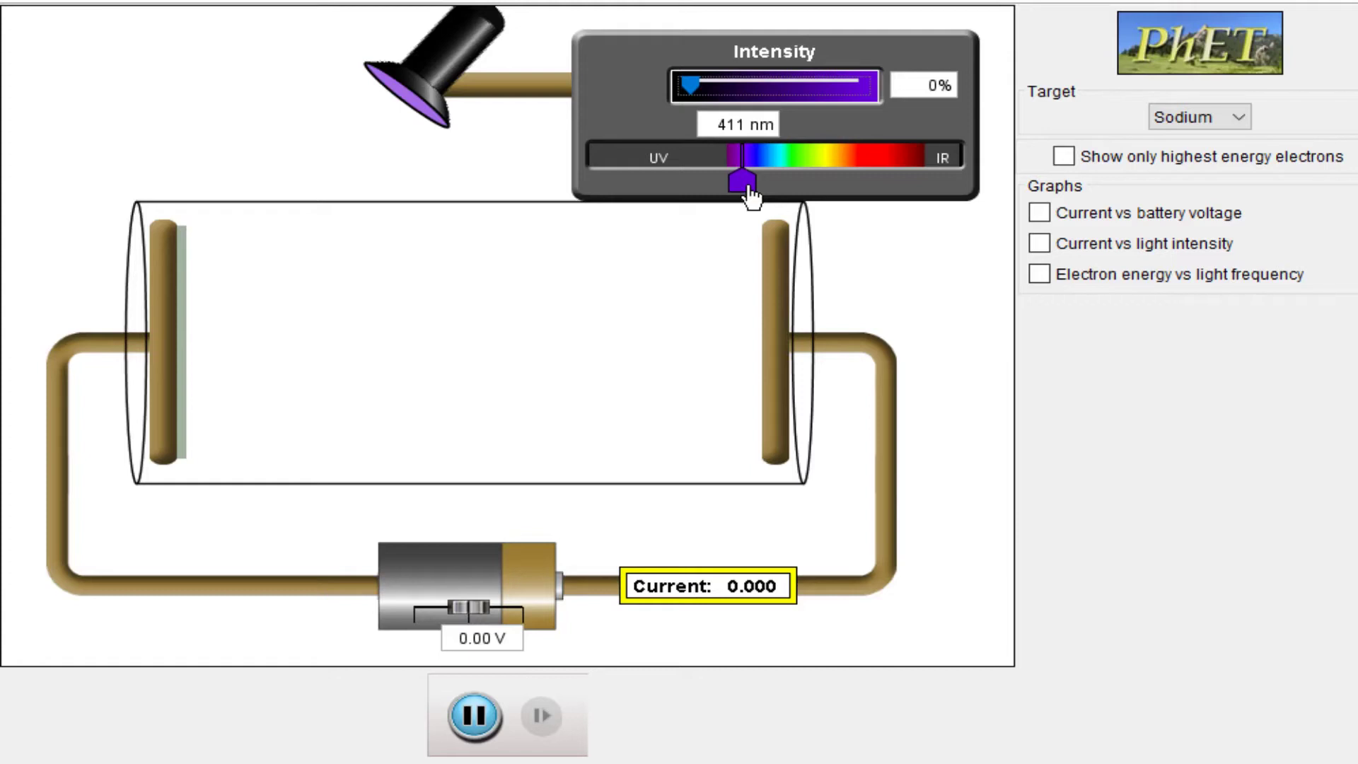
drag(751, 198, 749, 199)
drag(741, 185, 900, 198)
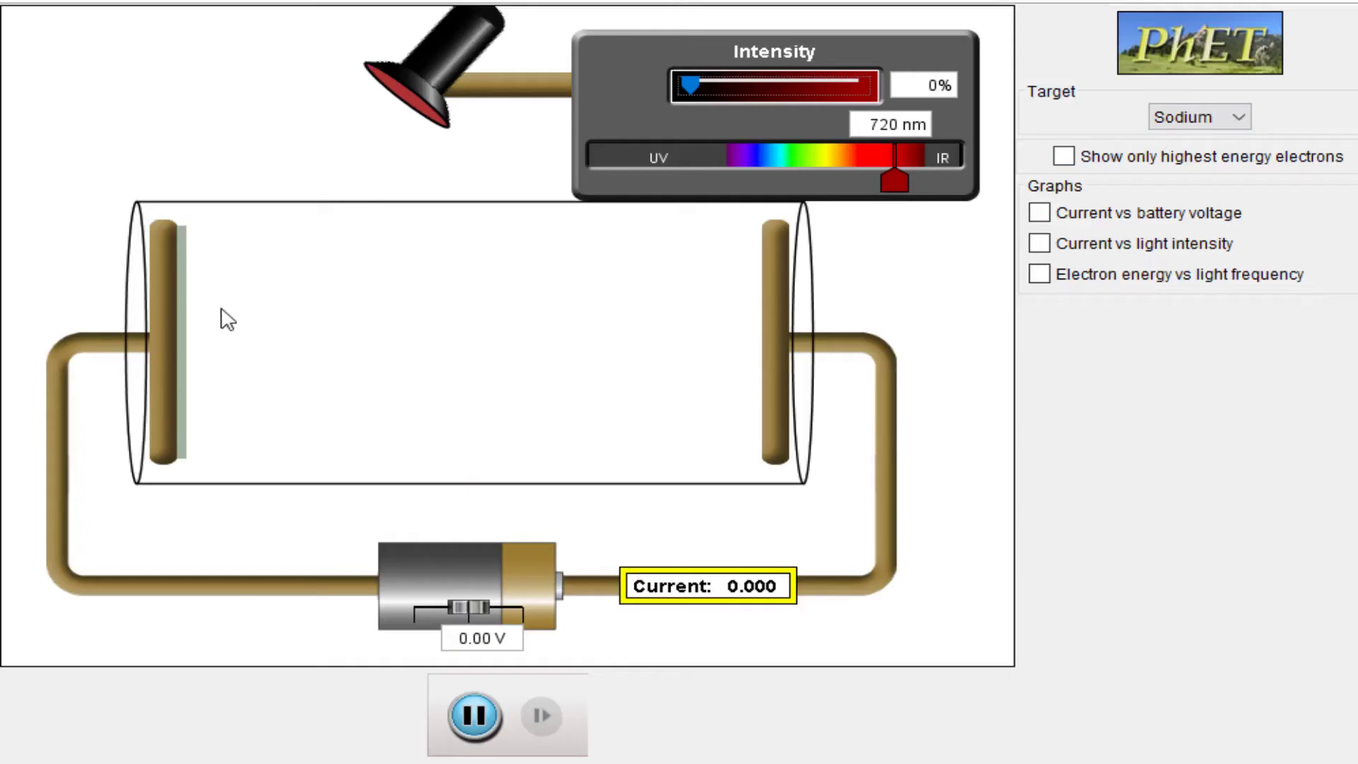
drag(902, 200, 893, 198)
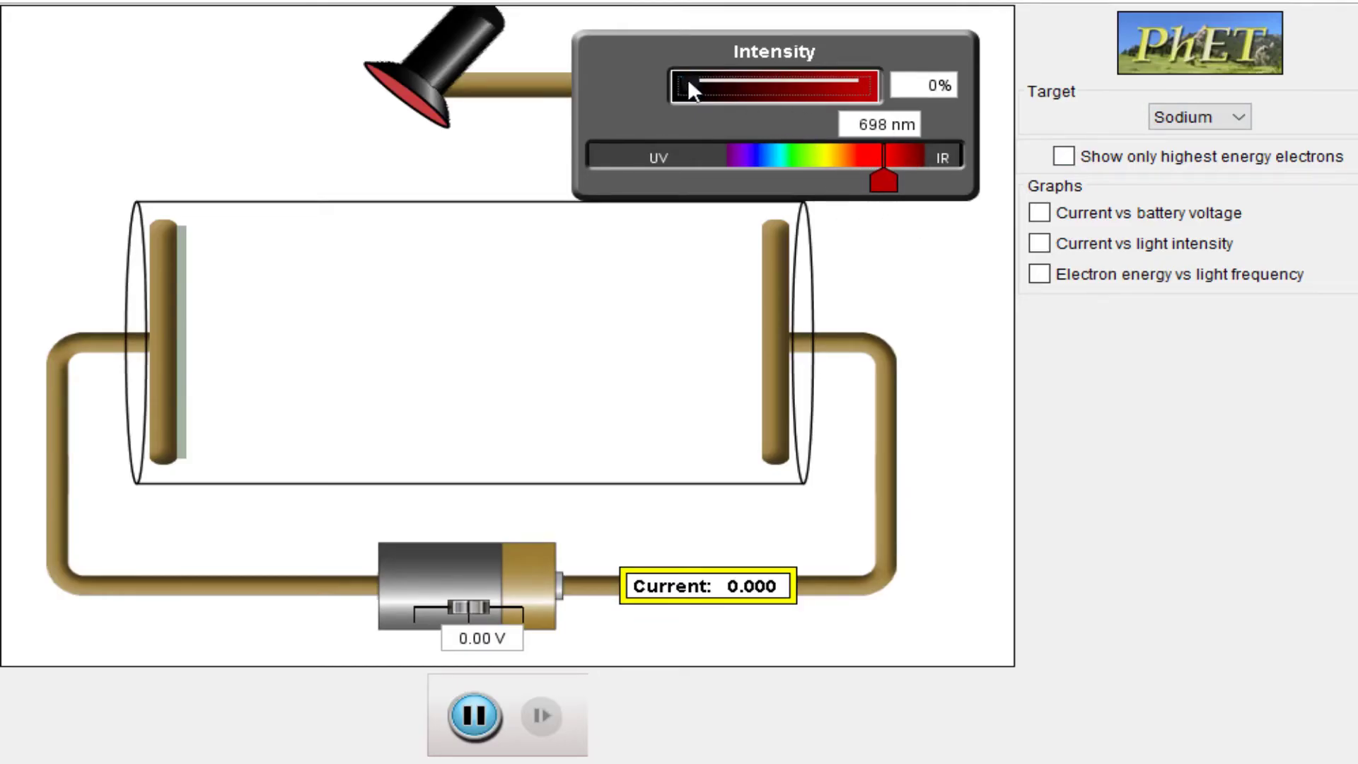
drag(688, 81, 764, 78)
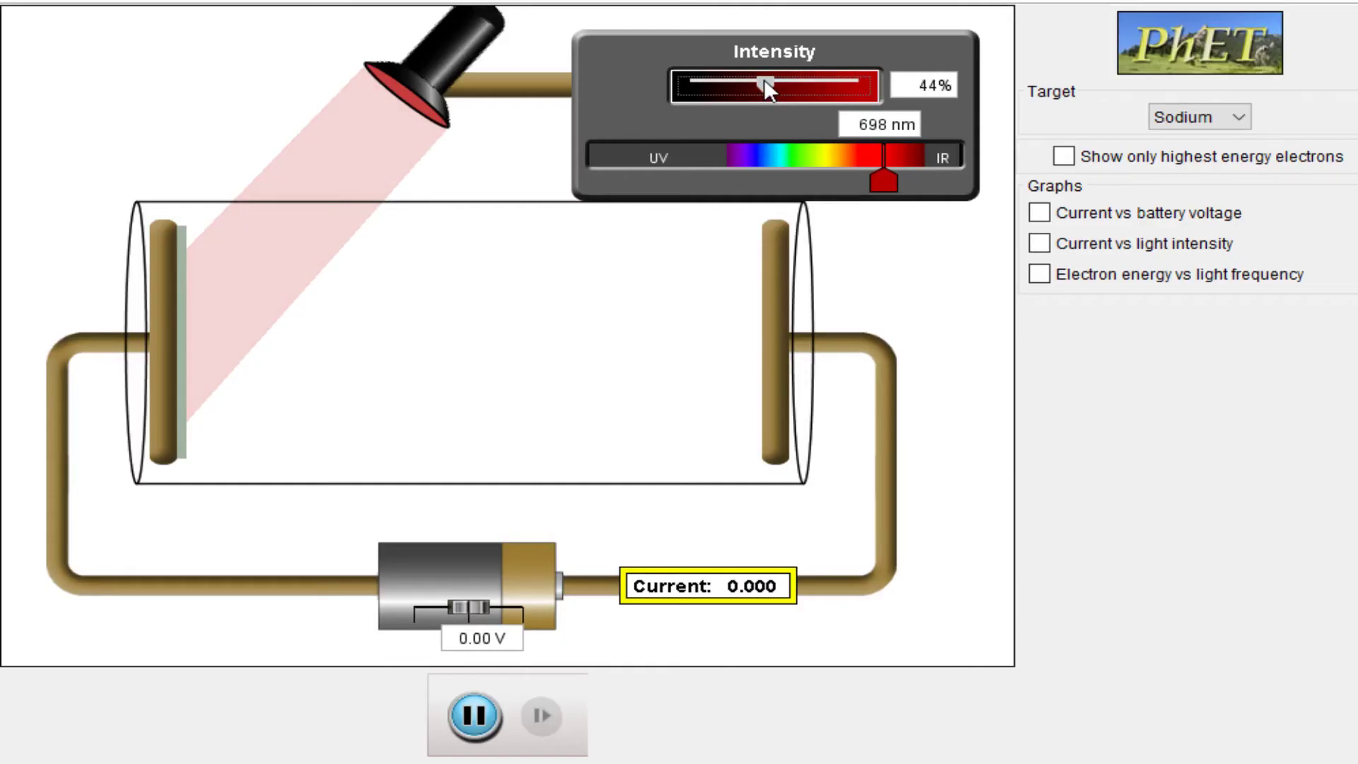
drag(764, 78, 765, 79)
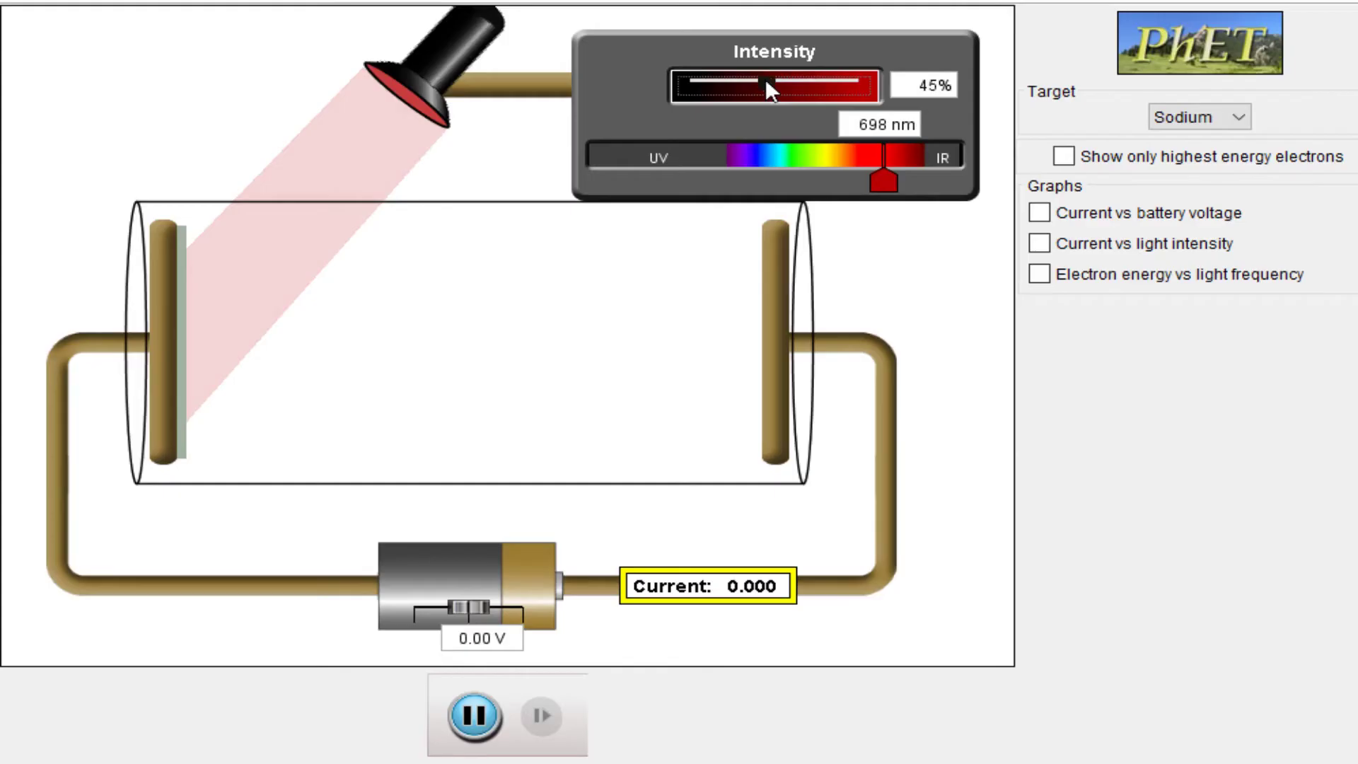
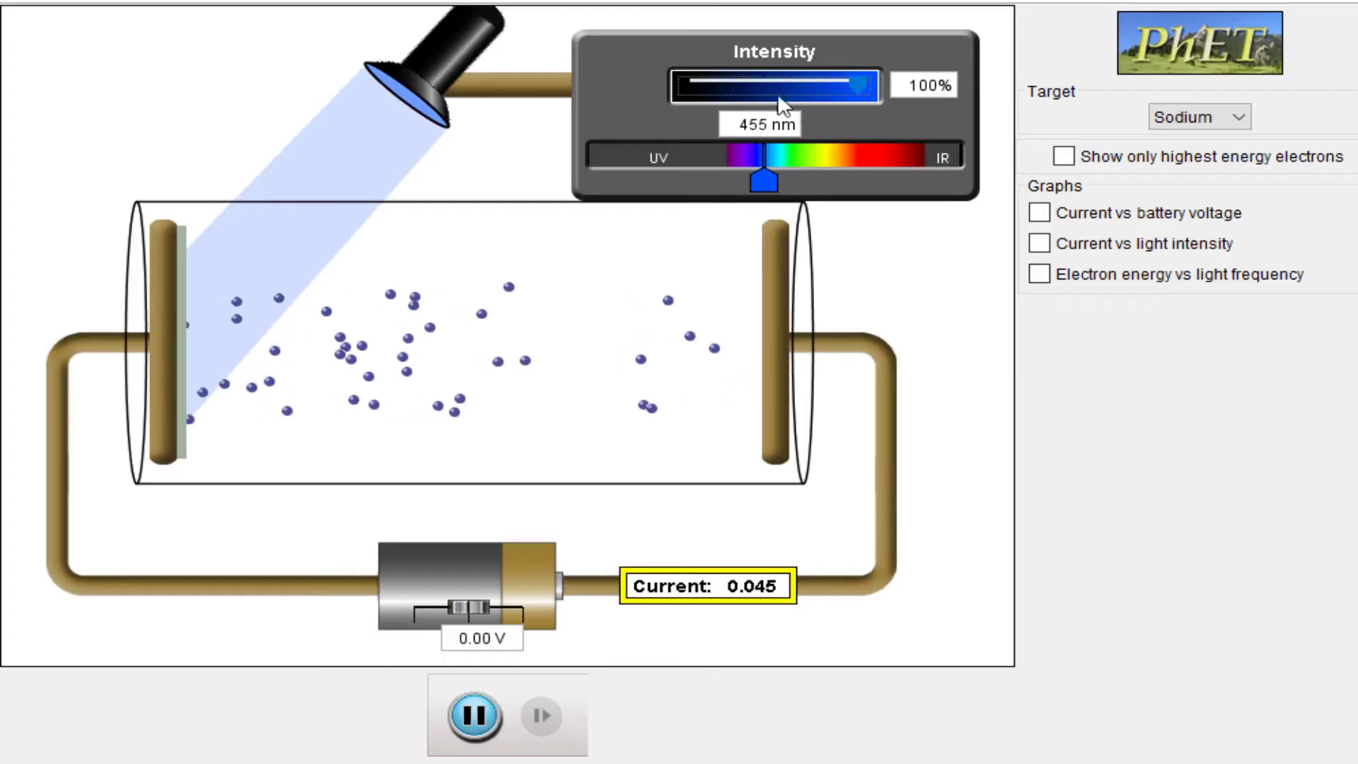
Step: Reduce the light intensity to 0% and set the wavelength to 483 nm
click(742, 80)
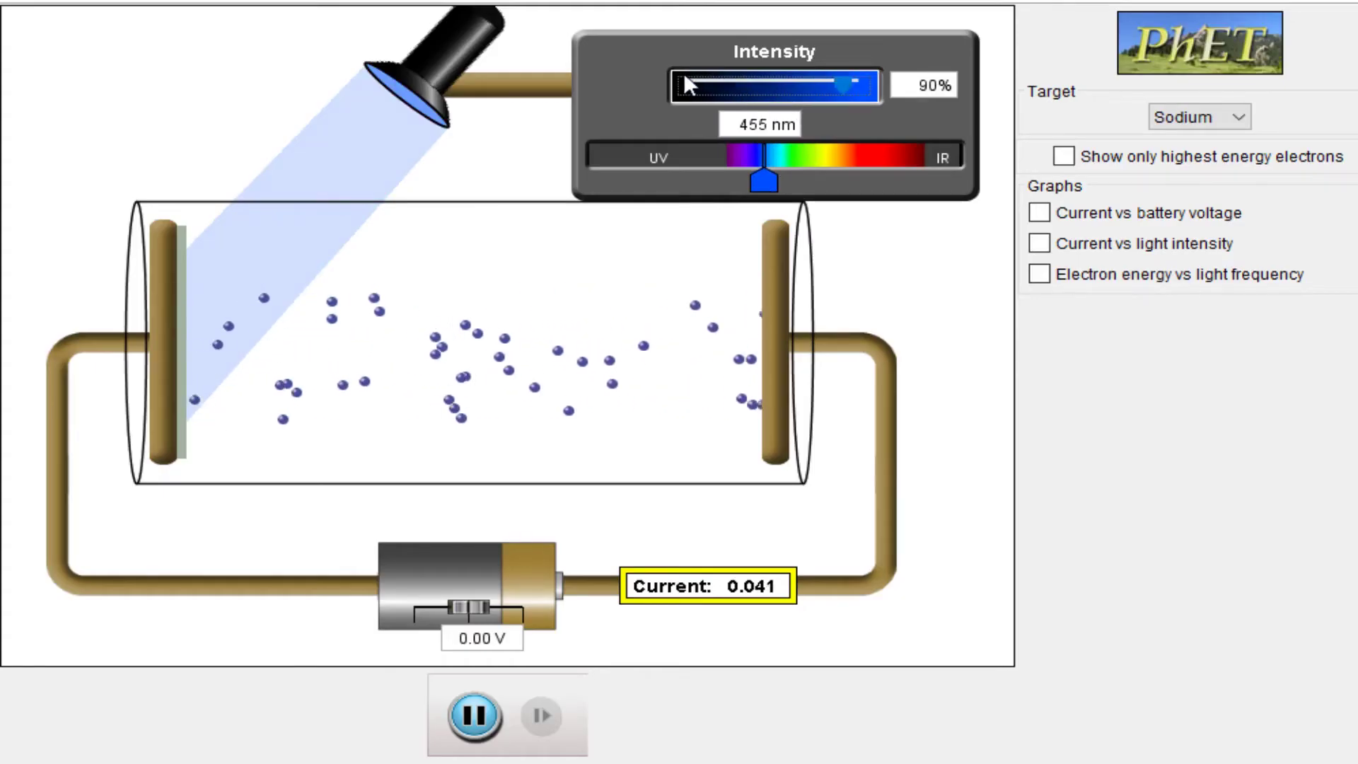
drag(839, 84, 690, 84)
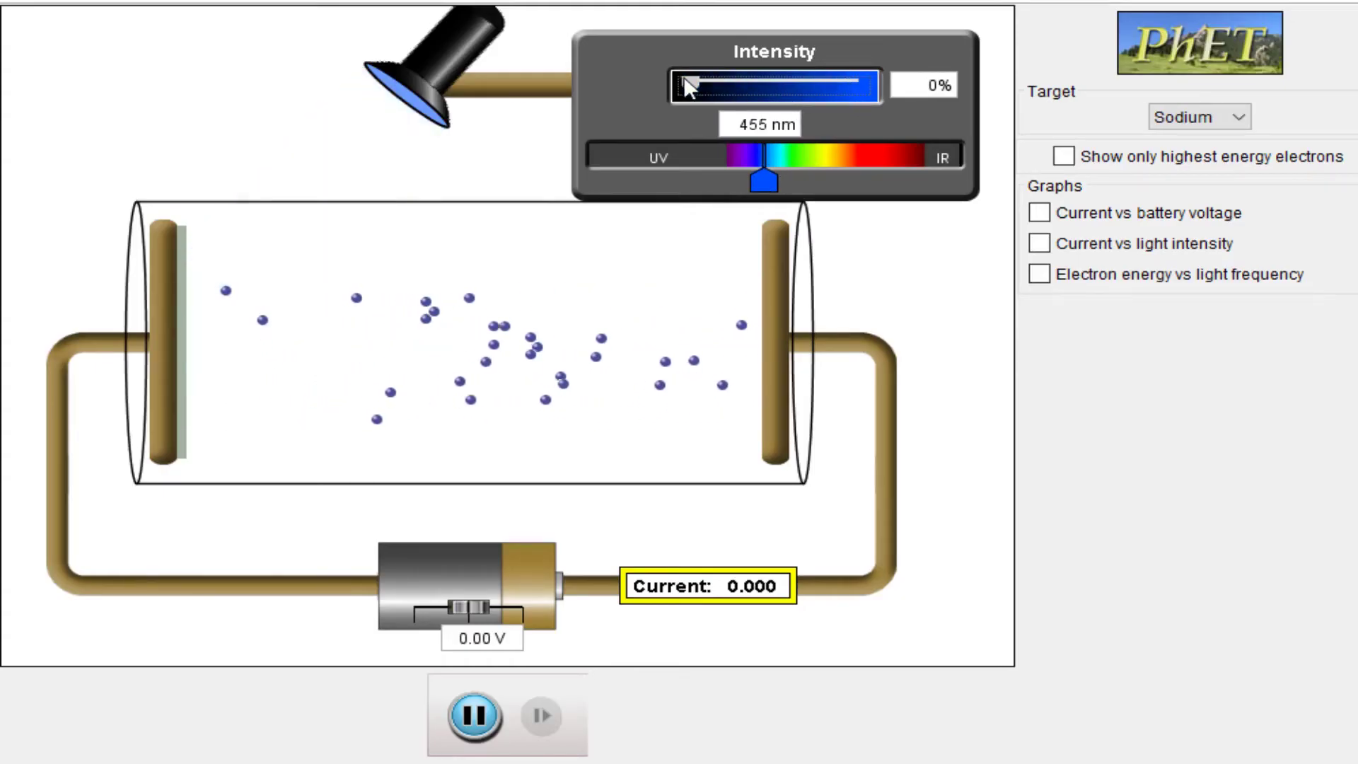
drag(760, 186, 776, 186)
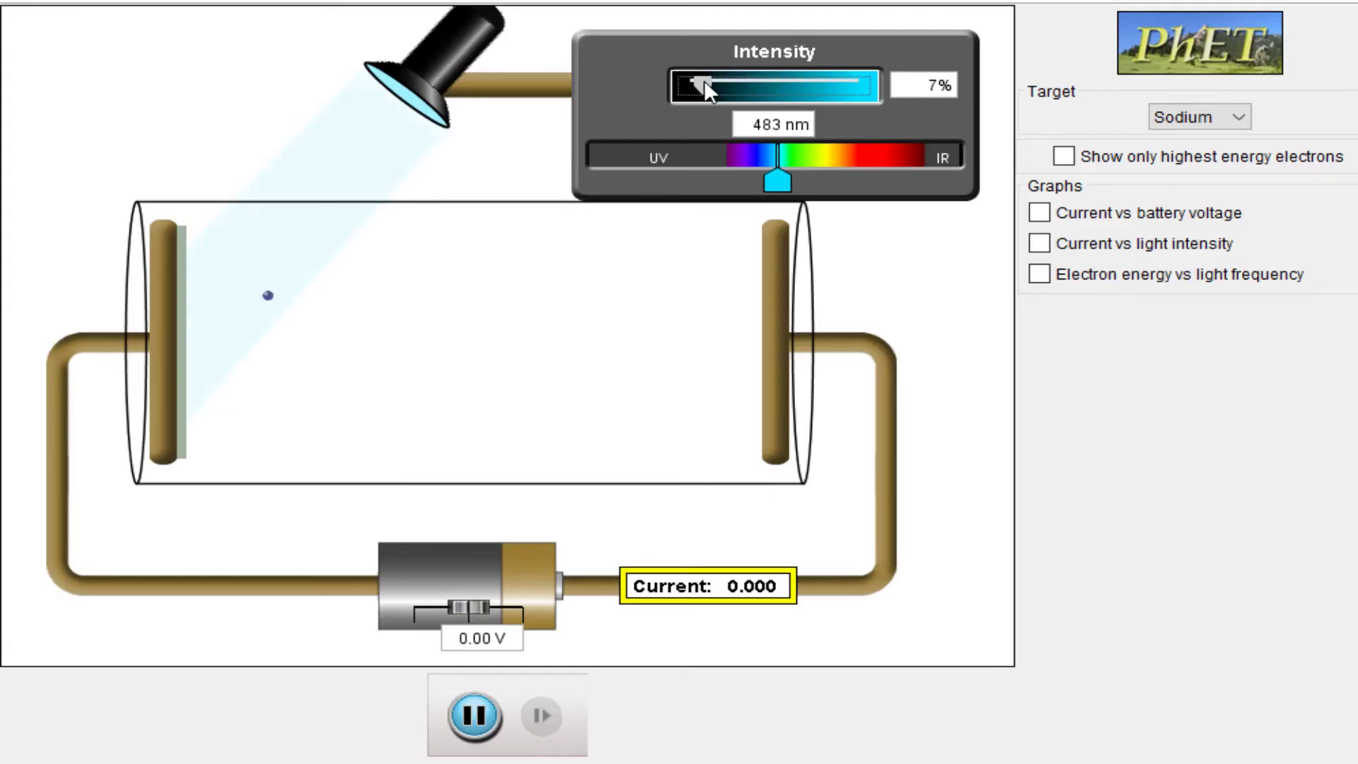
Step: Vary the intensity of the 483 nm light to 83% and 48%, and bring it back to 0%
drag(703, 80, 832, 83)
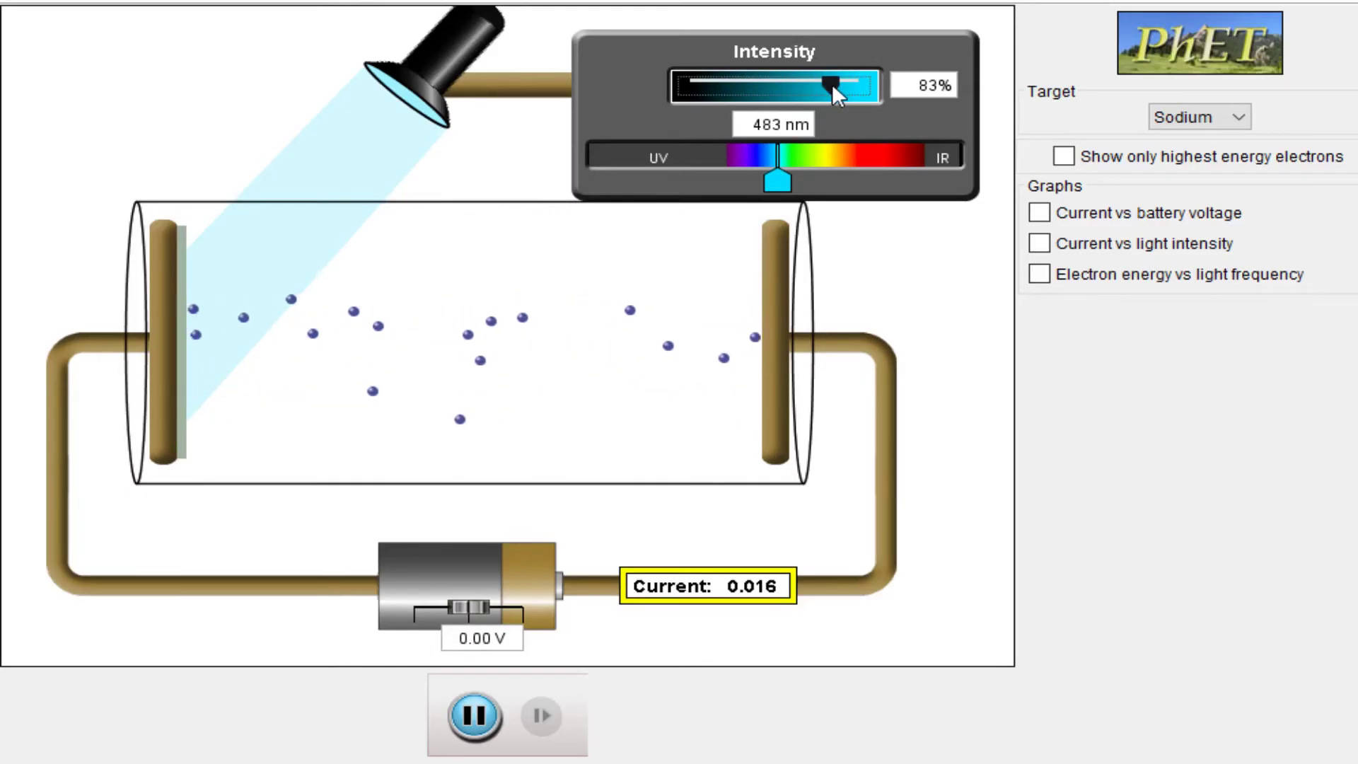
drag(832, 83, 774, 82)
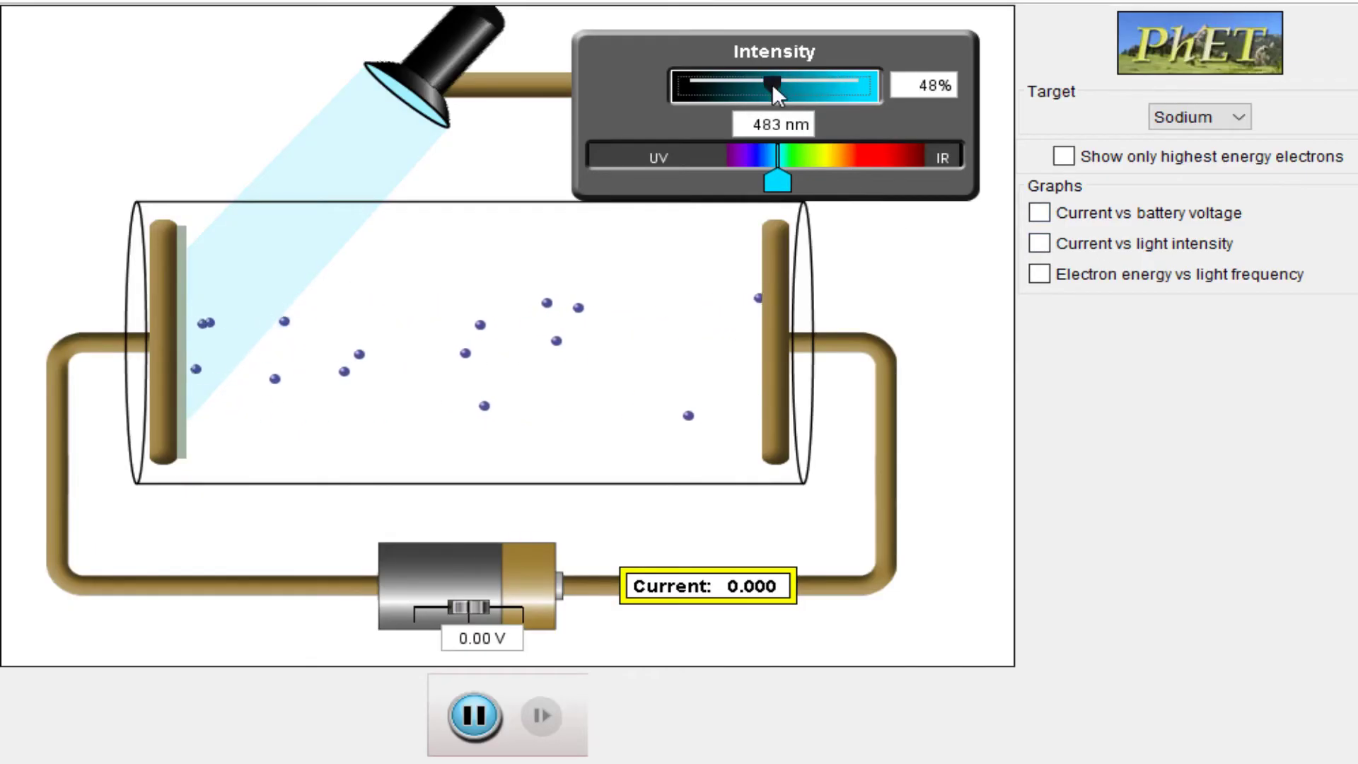
drag(771, 83, 688, 83)
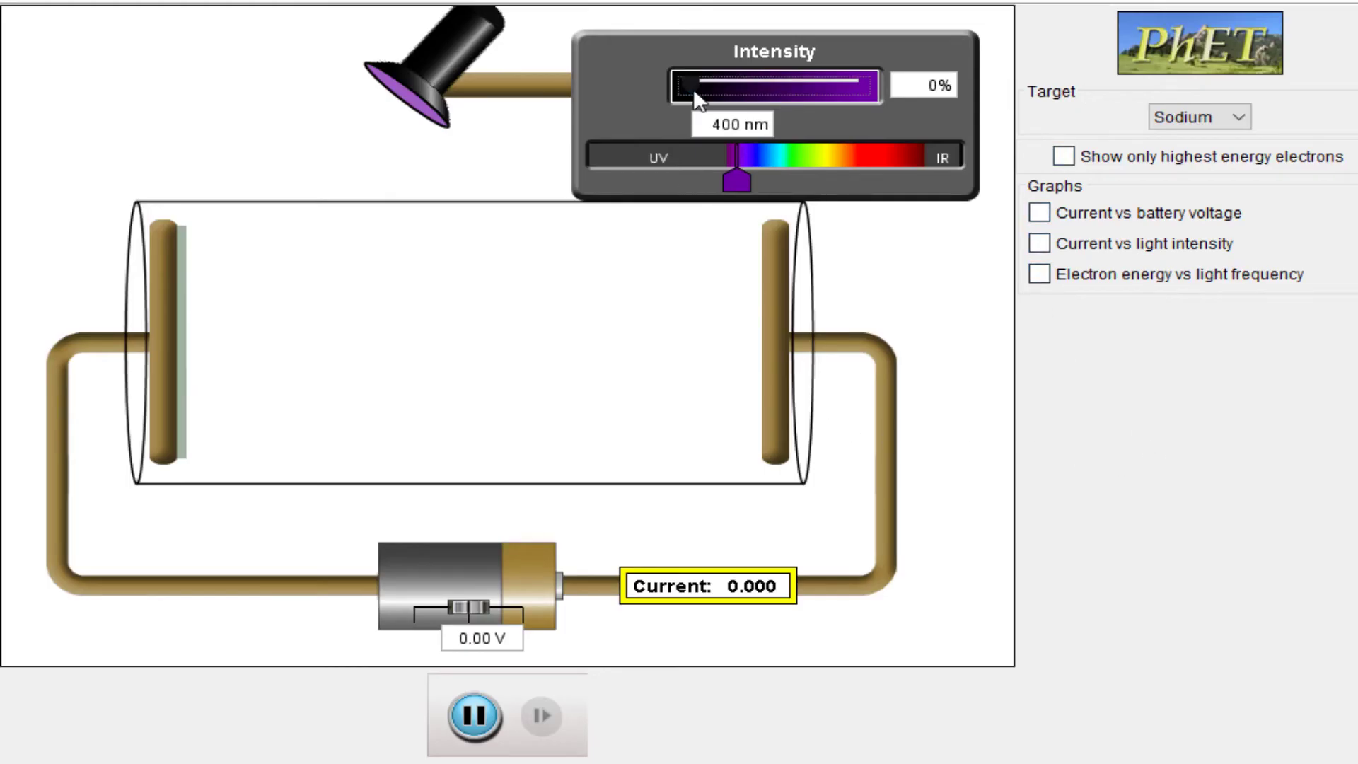
Step: Raise the light intensity to 36% with the wavelength at 400 nm
drag(690, 86, 749, 81)
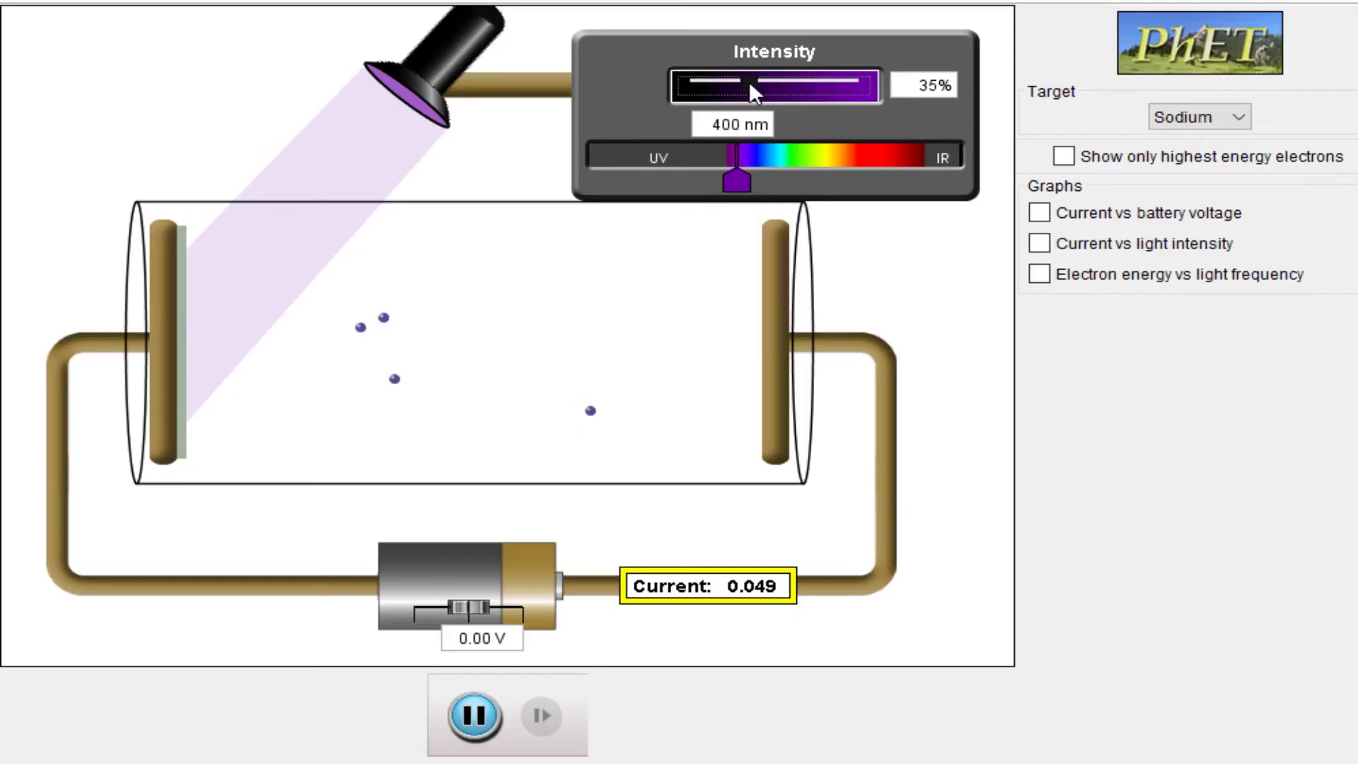
drag(750, 82, 754, 82)
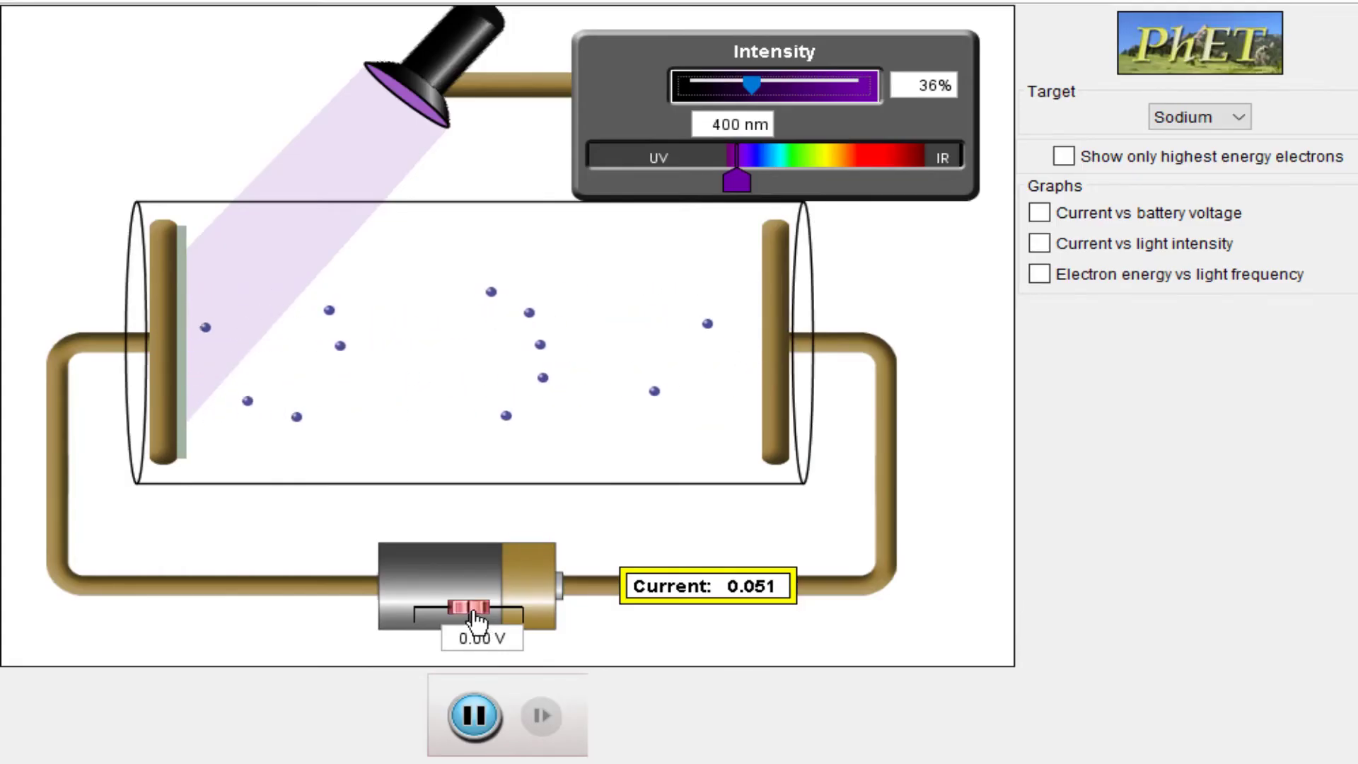
Step: Make the battery voltage gradually more negative, through -0.20 V, -0.40 V and -0.60 V, down to -1.00 V
drag(473, 615, 476, 621)
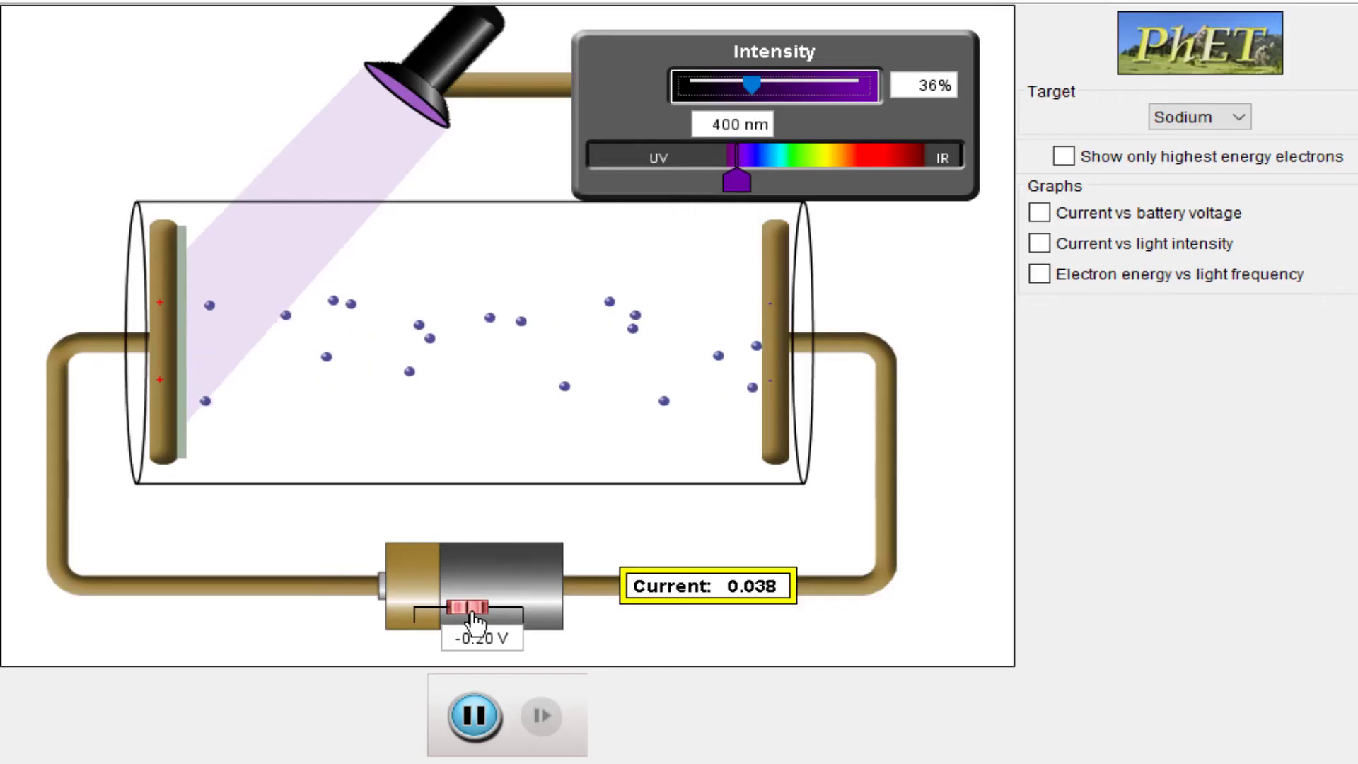
drag(475, 621, 472, 621)
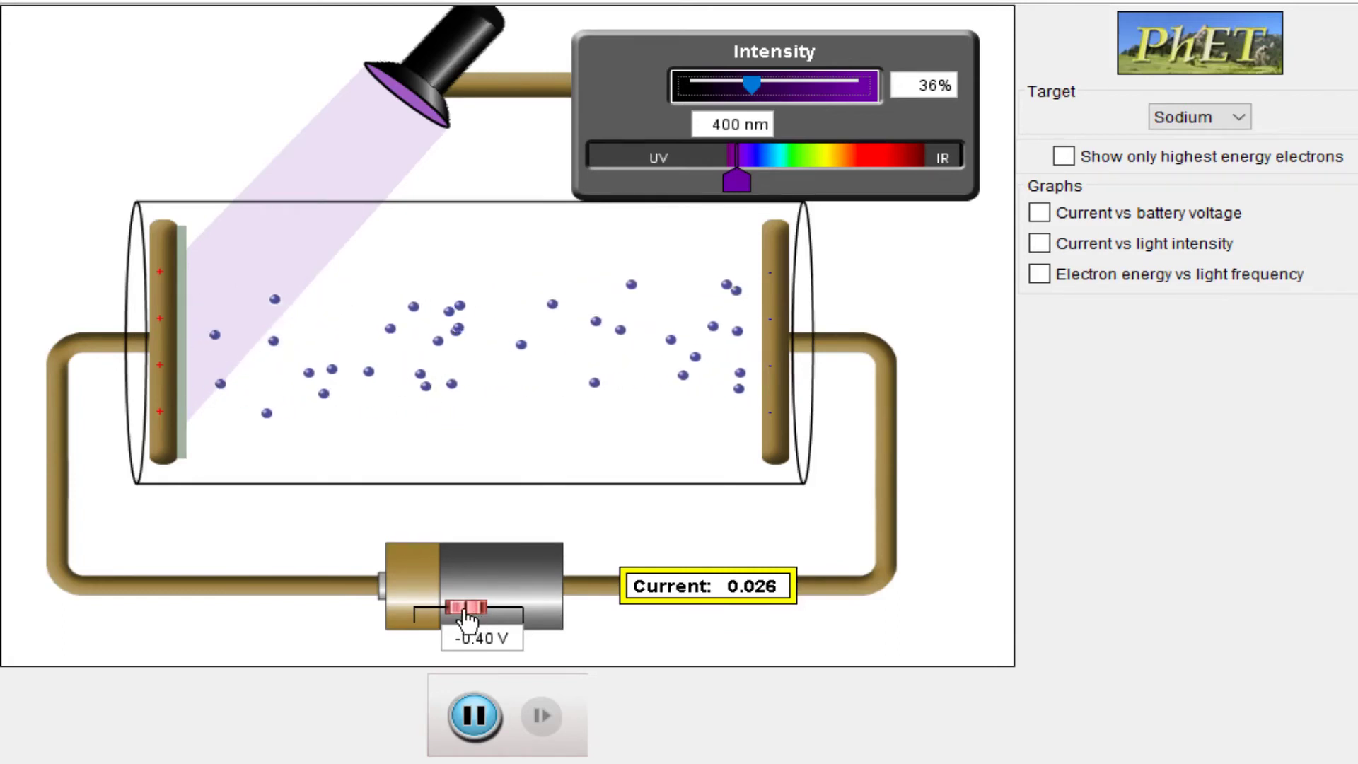
drag(466, 620, 464, 620)
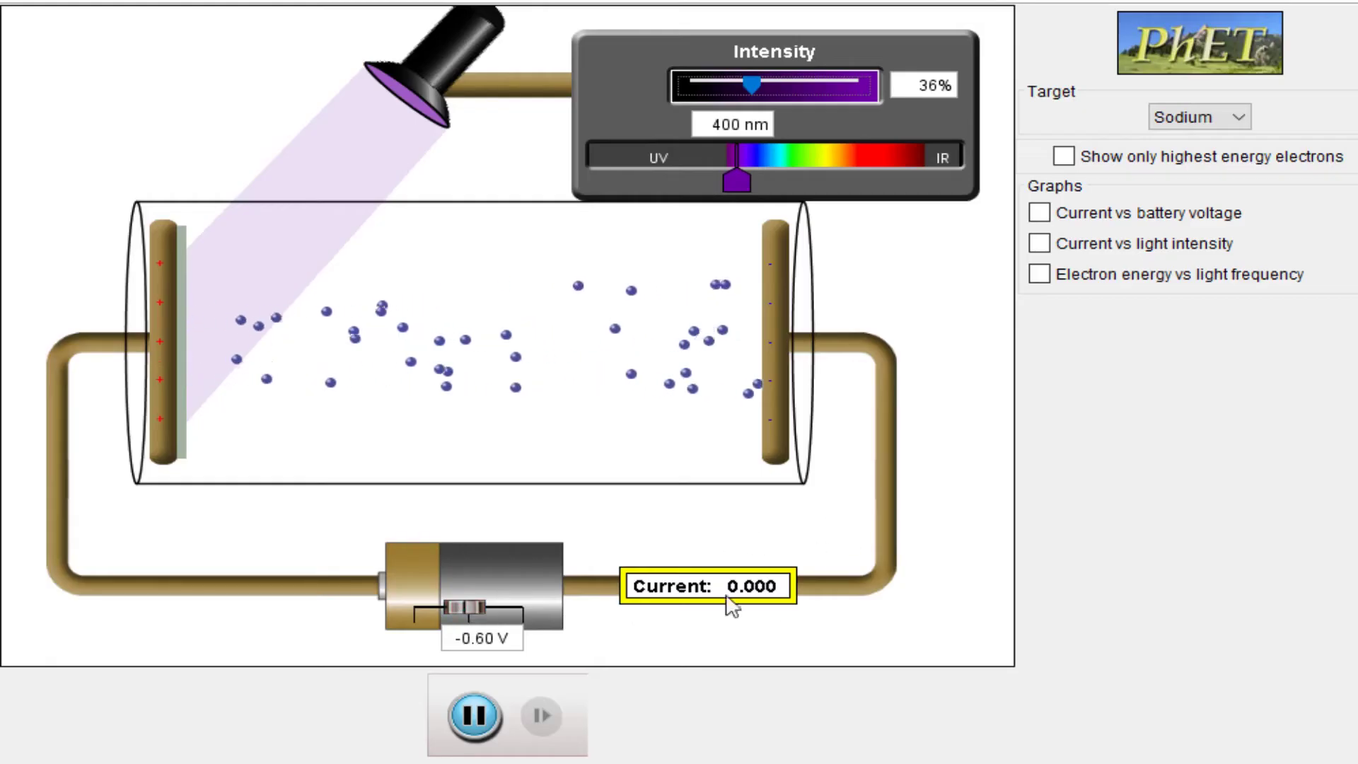
key(Left)
key(Left)
key(Left)
key(Left)
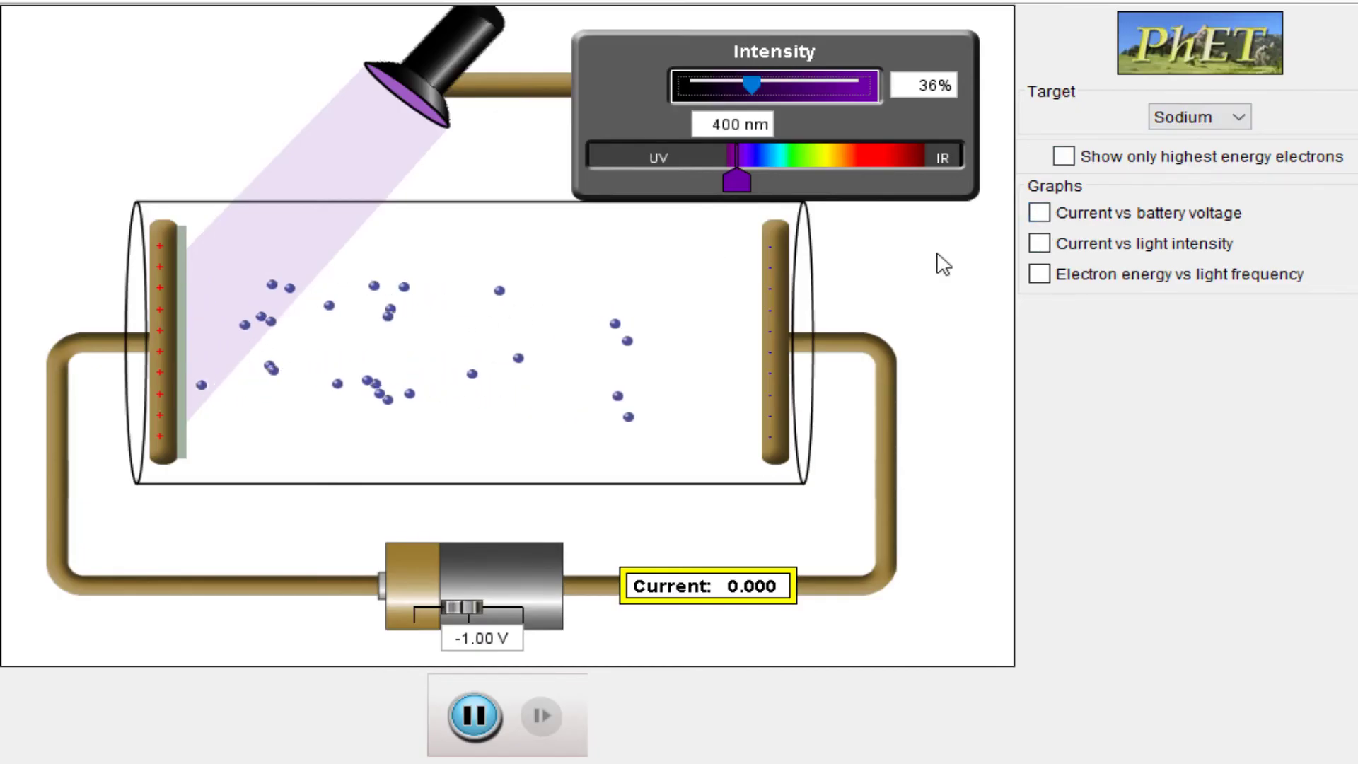
Step: Show the current vs battery voltage graph and raise the battery voltage from zero to 4.80 V
click(1041, 214)
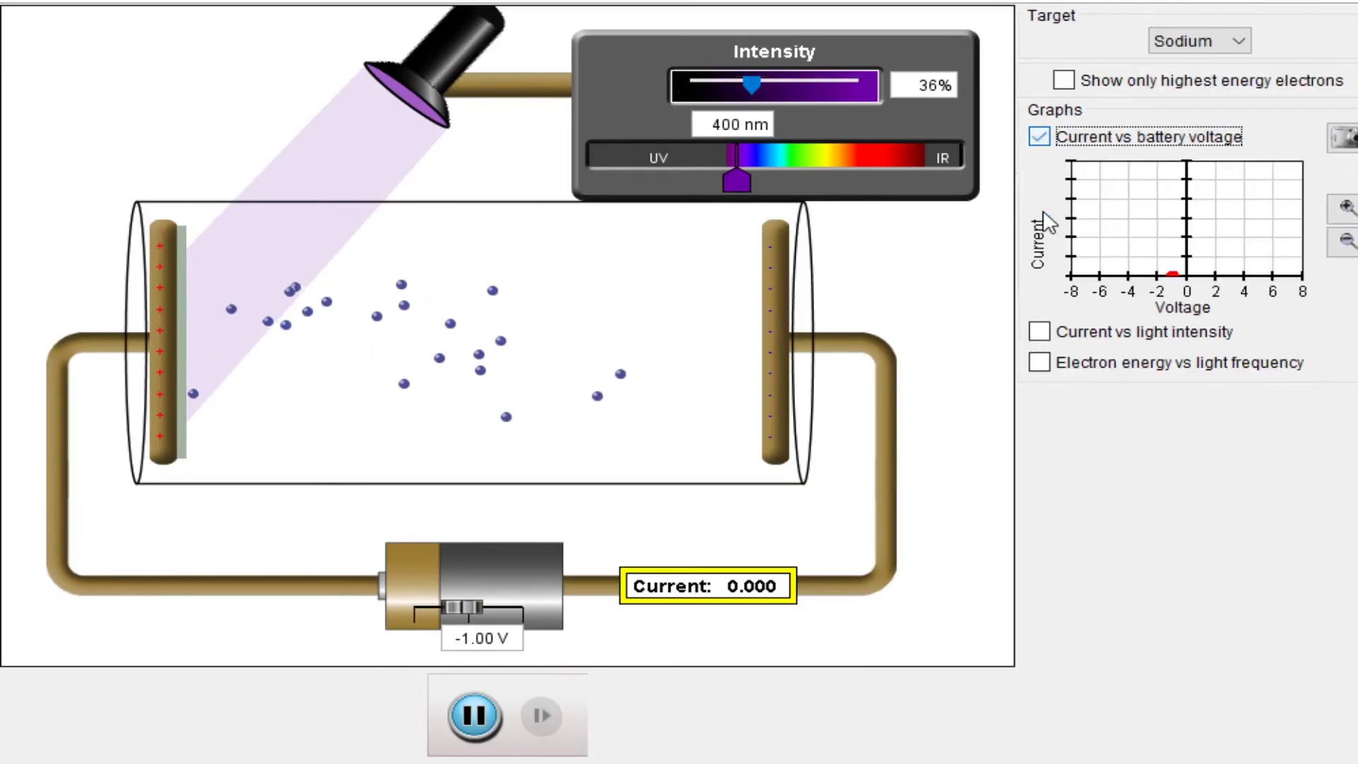
click(1040, 332)
click(1040, 525)
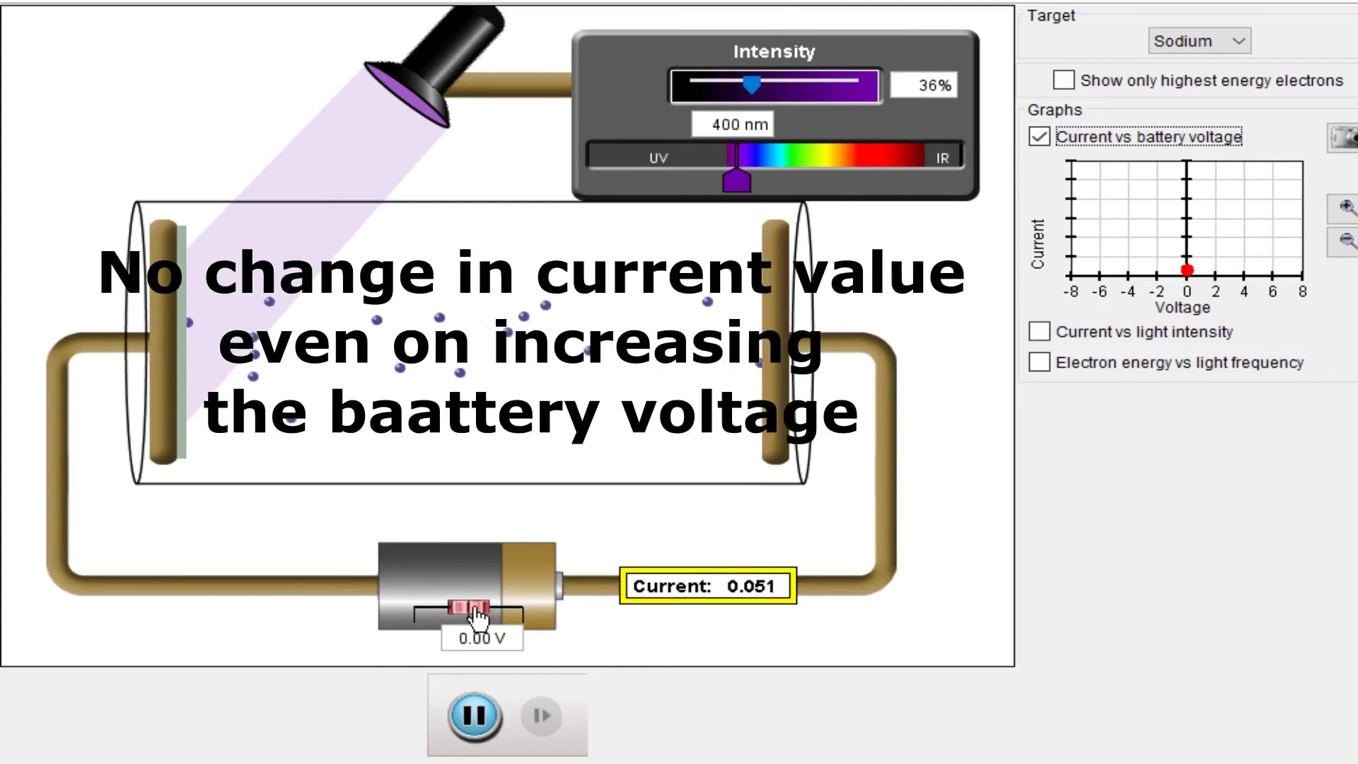
drag(479, 617, 515, 612)
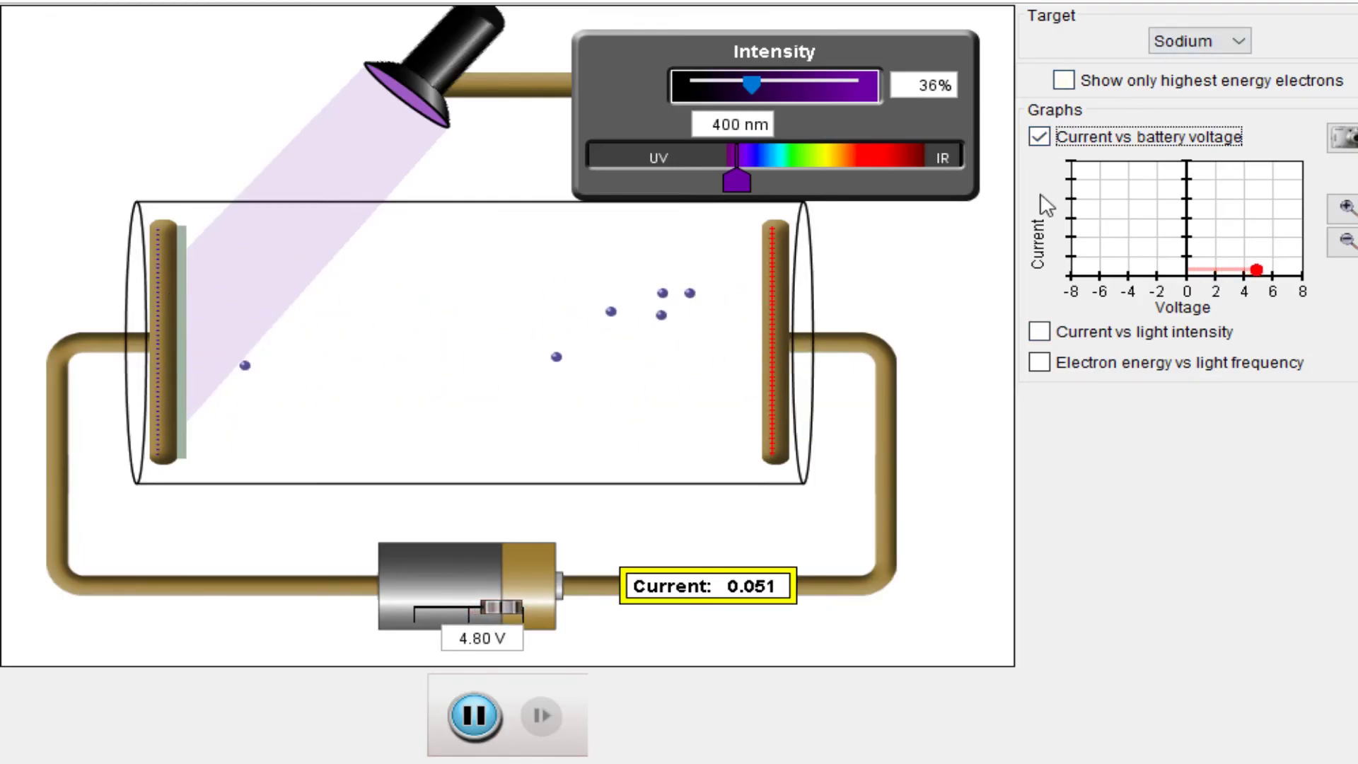
Step: Show only the current vs light intensity graph and vary the intensity to 95% and back down to 77%
click(1040, 334)
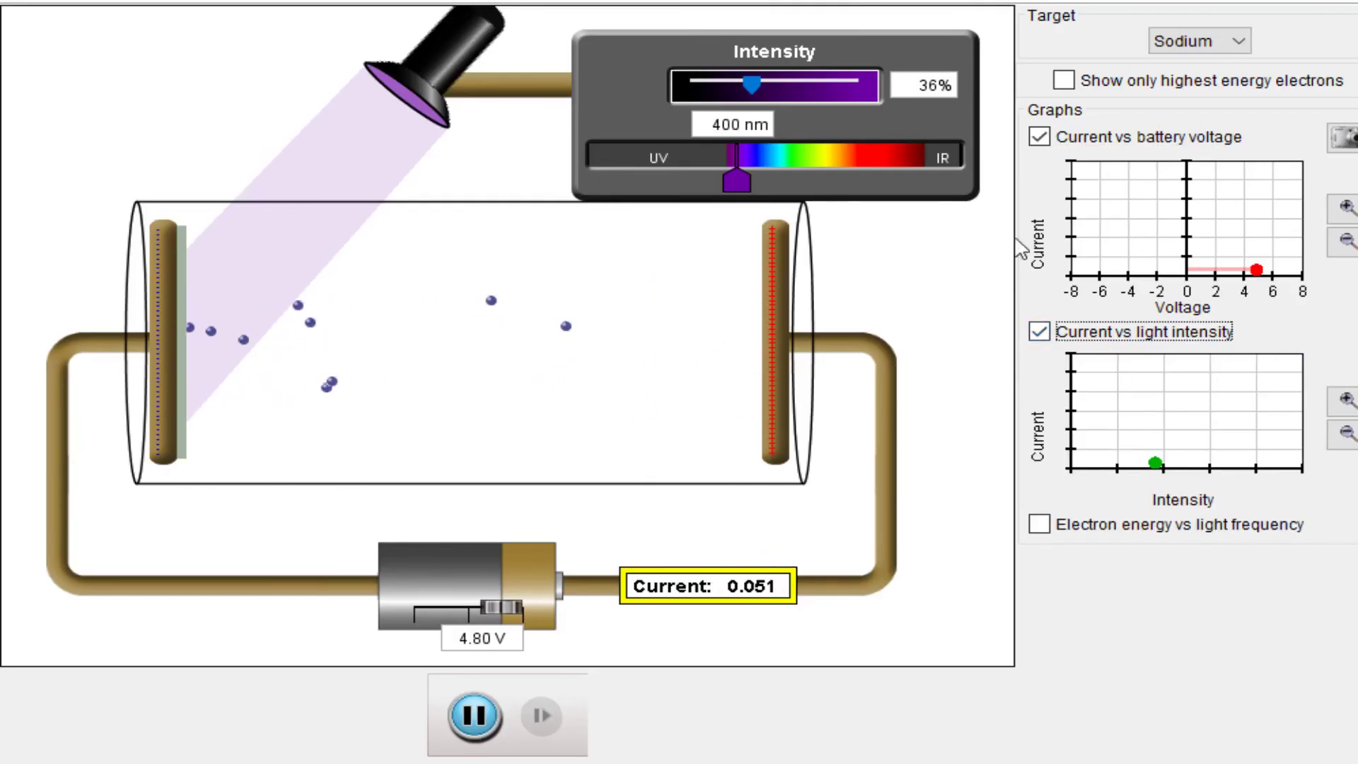
click(1040, 137)
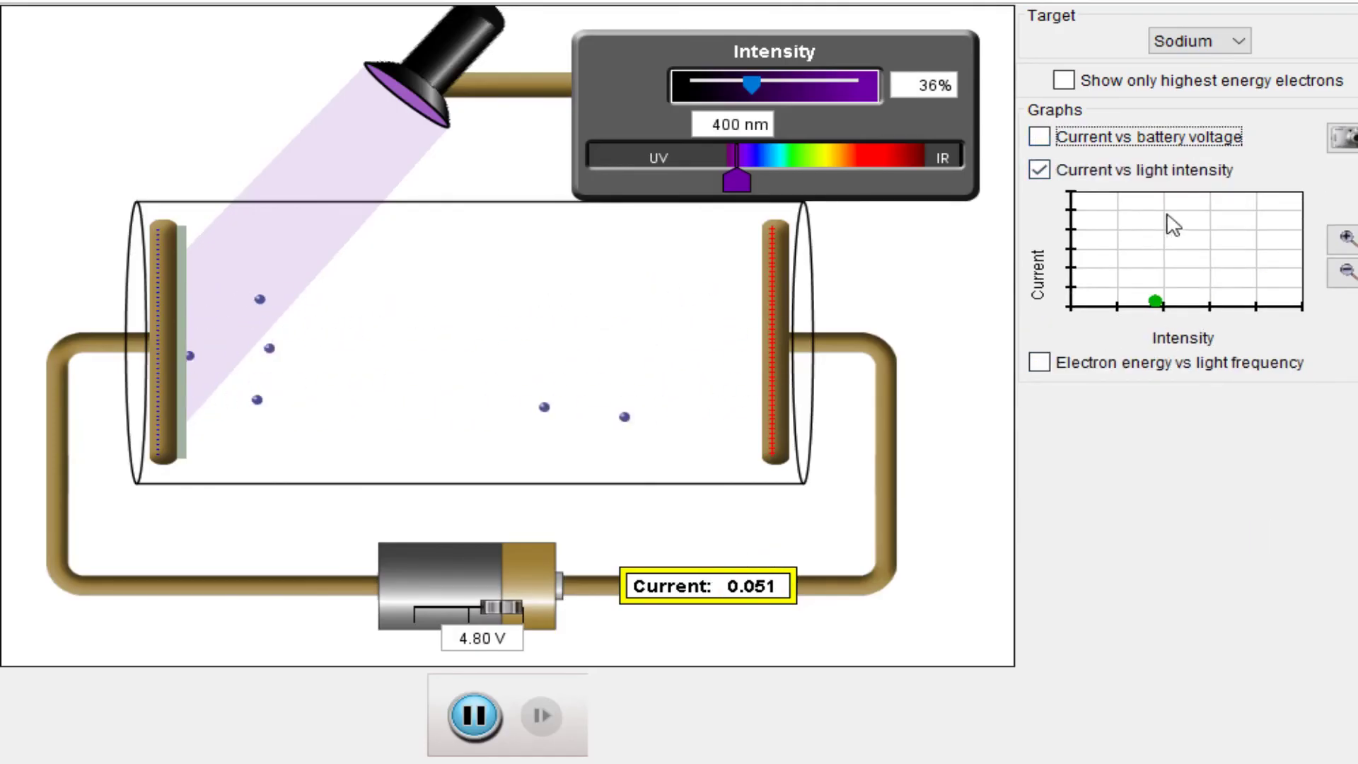
click(753, 83)
mouse_move(753, 83)
mouse_down()
mouse_move(703, 86)
mouse_move(851, 65)
mouse_up()
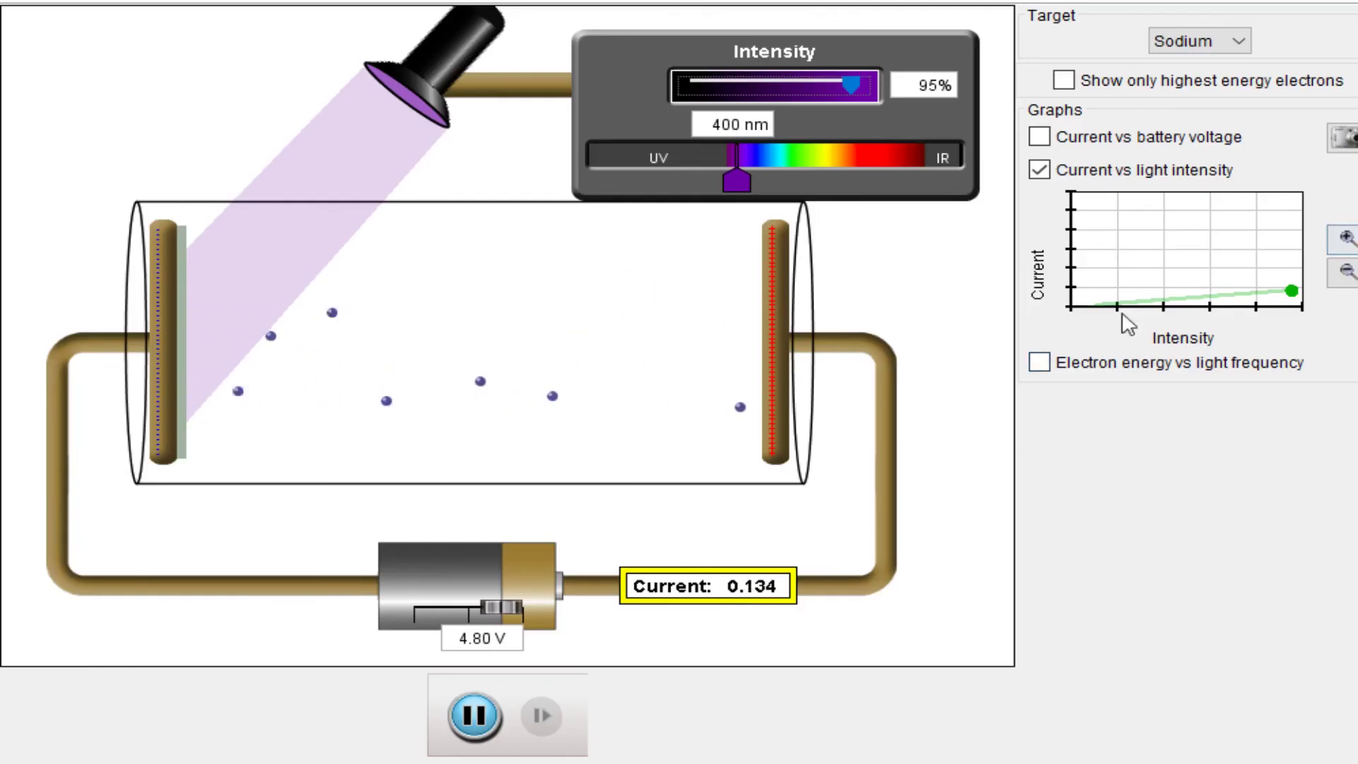
drag(855, 79, 824, 83)
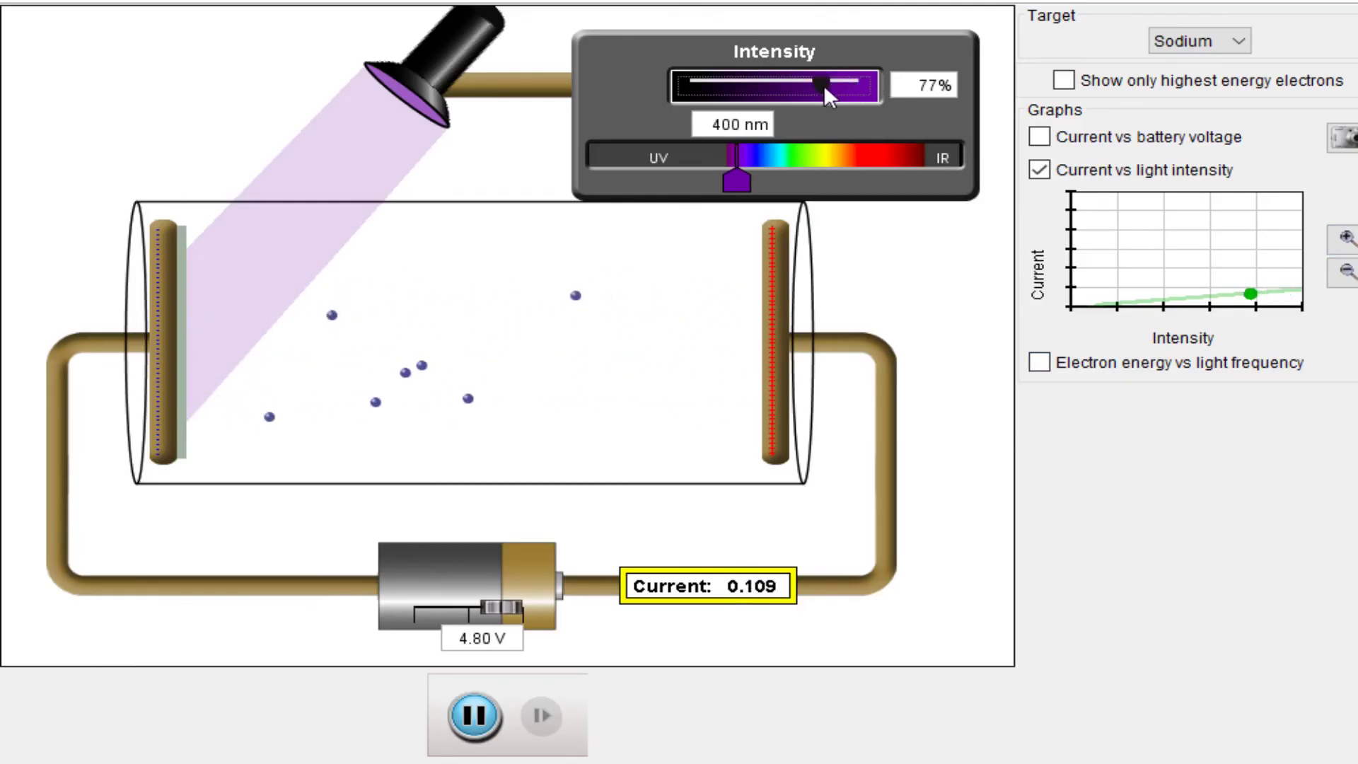
Step: Replace the current vs light intensity graph with the electron energy vs light frequency graph
click(1039, 169)
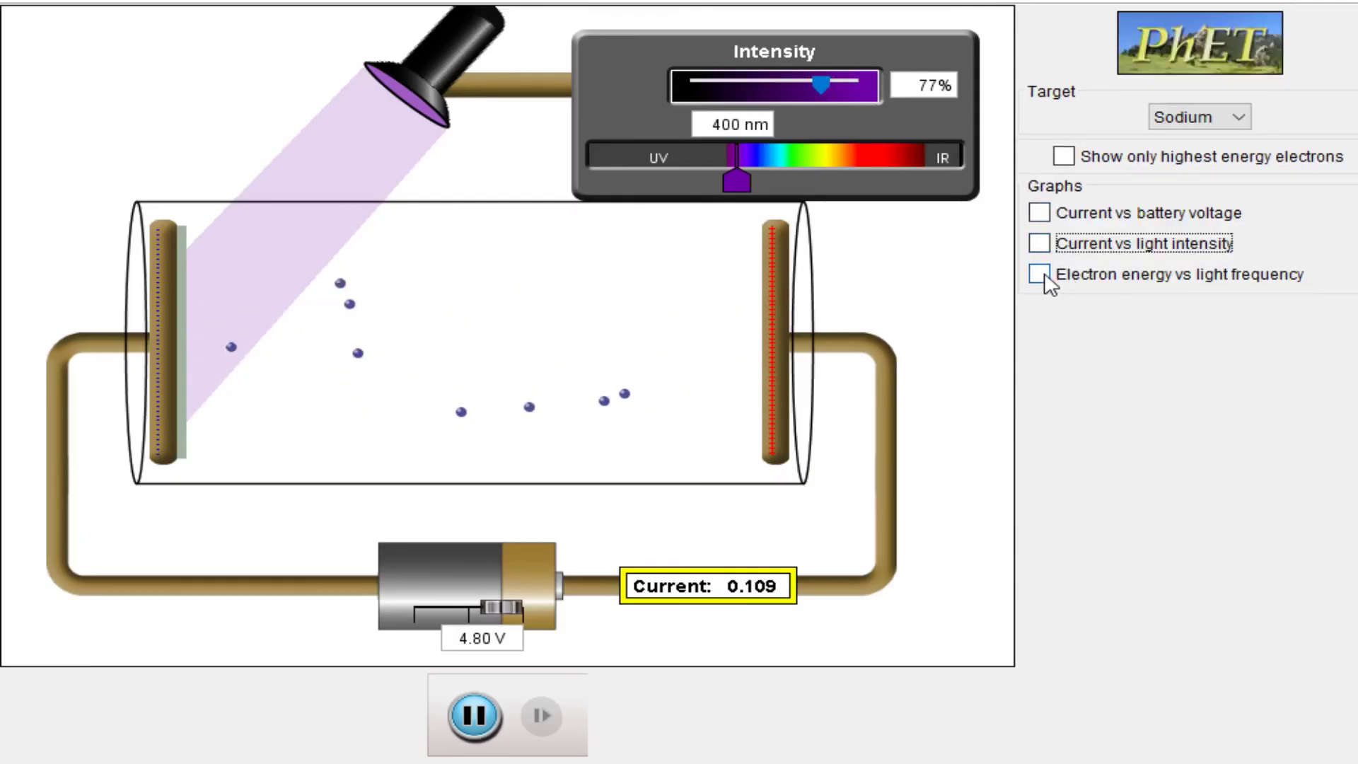
click(1041, 274)
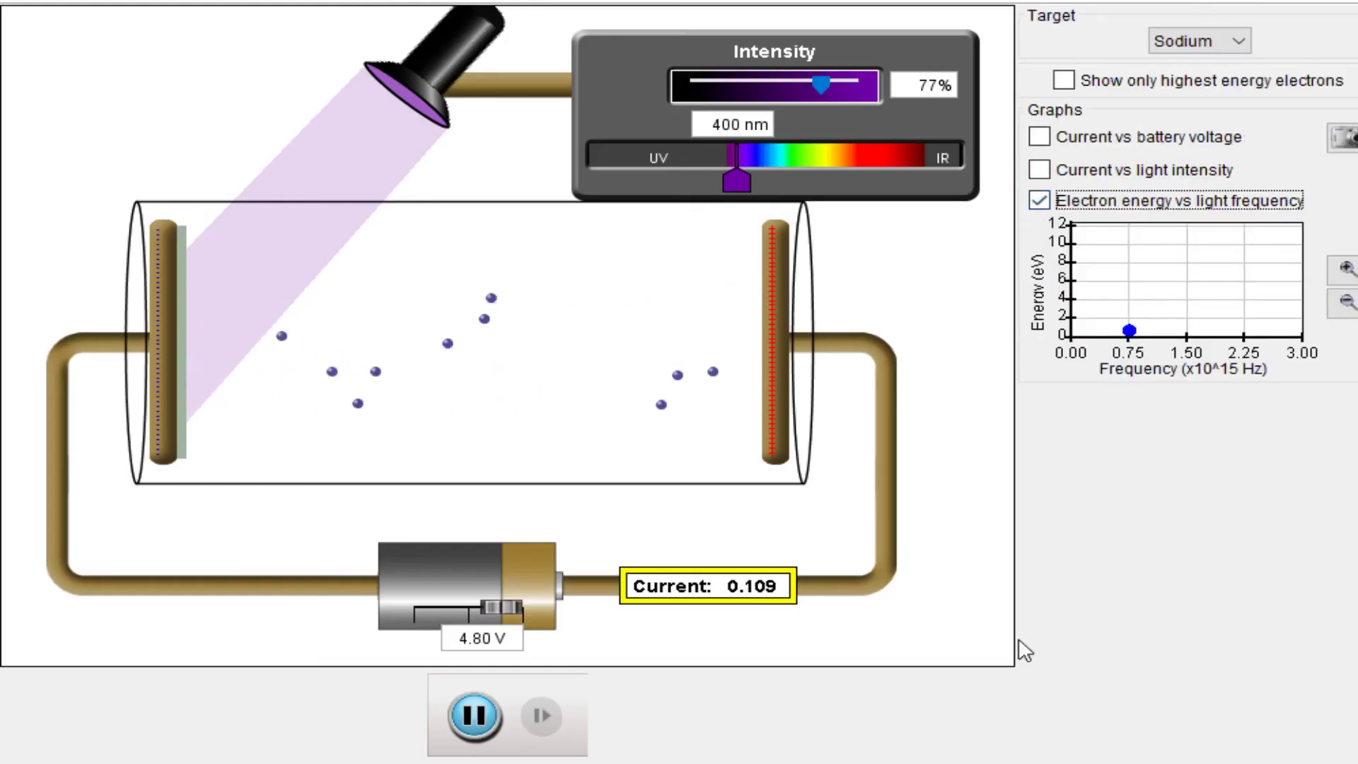
Step: Vary the light wavelength on the sodium target through 364 nm, 138 nm and 279 nm, ending at 257 nm, to plot electron energy
key(alt+Tab)
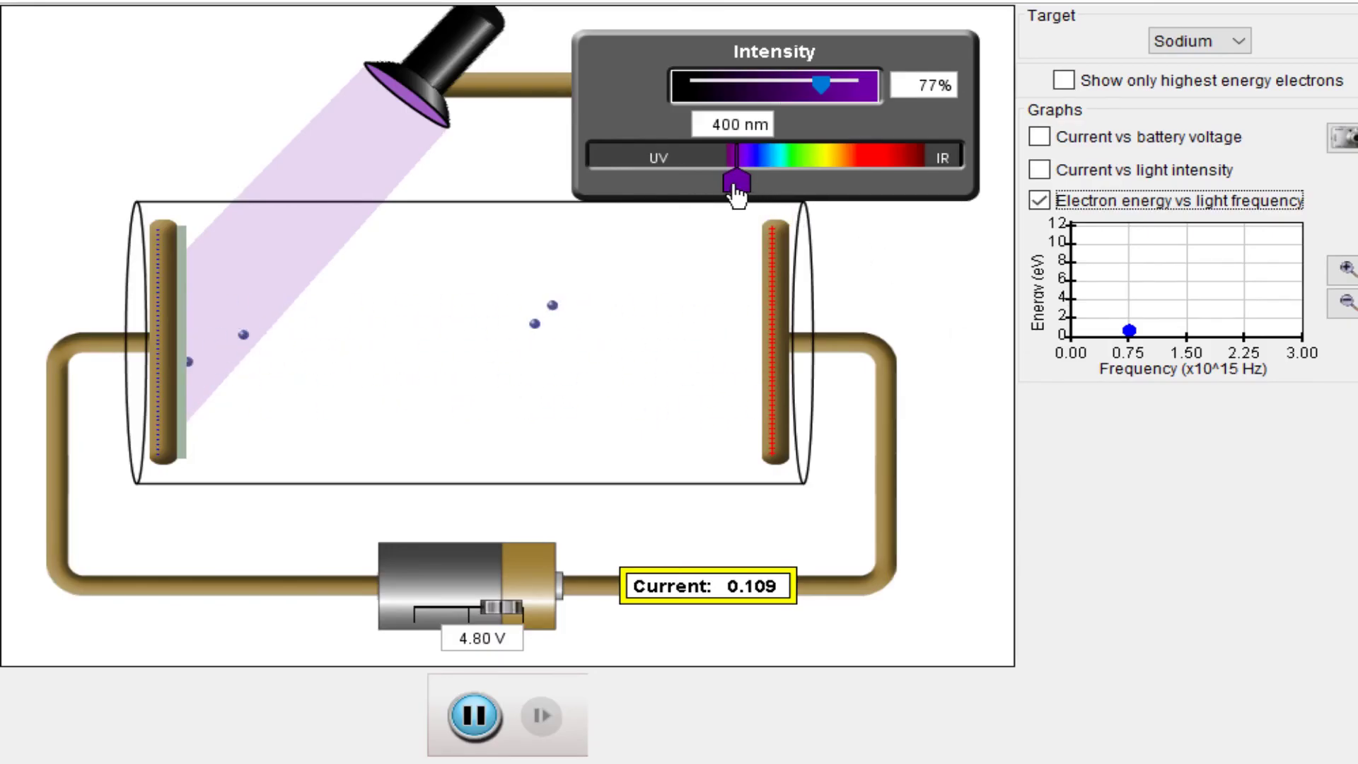
drag(736, 195, 718, 196)
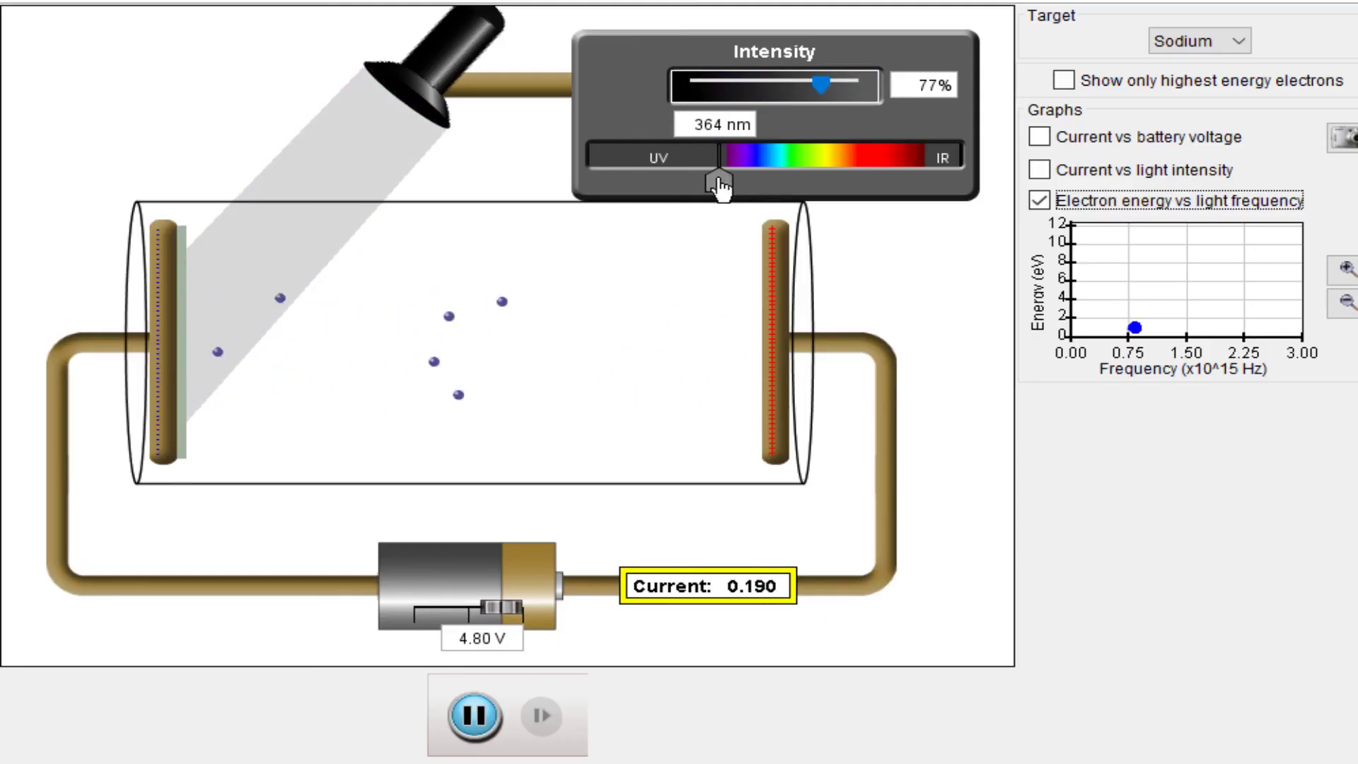
drag(722, 187, 615, 203)
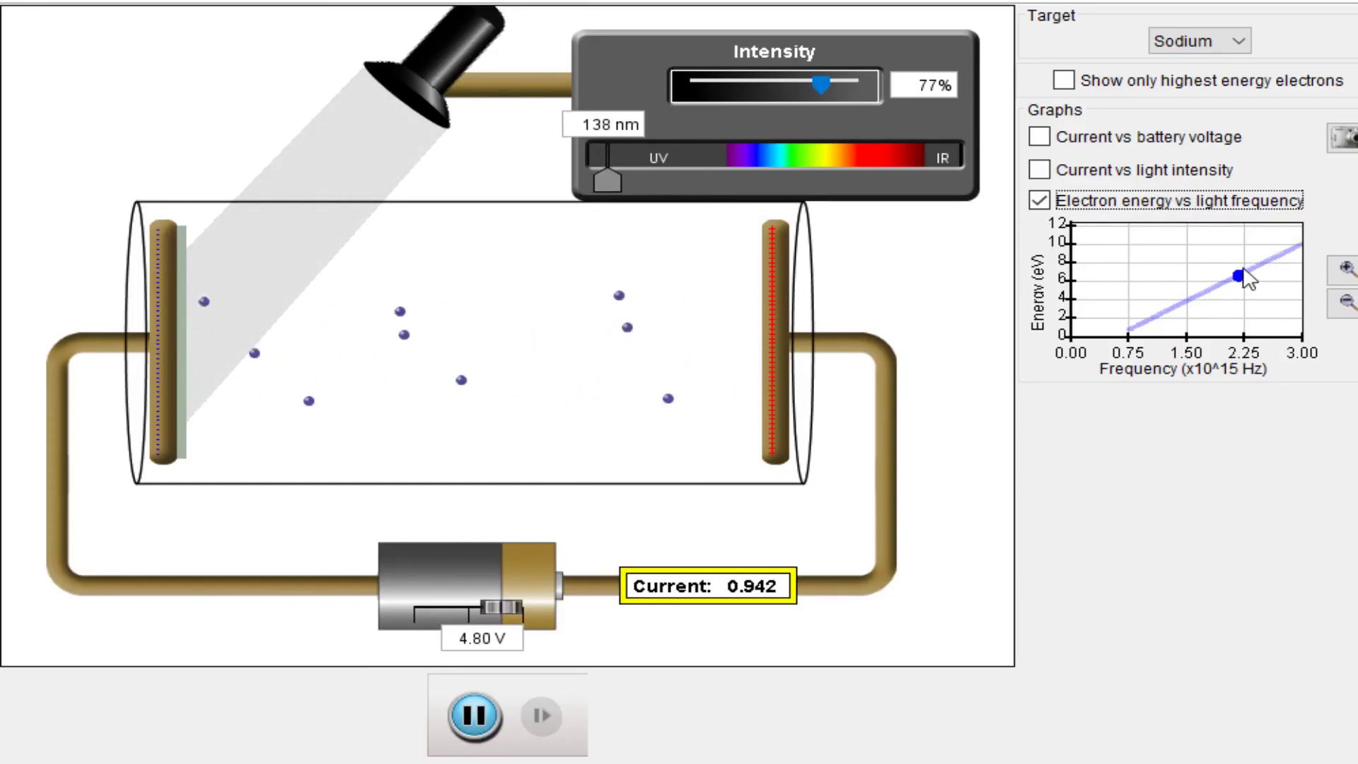
drag(618, 197, 687, 197)
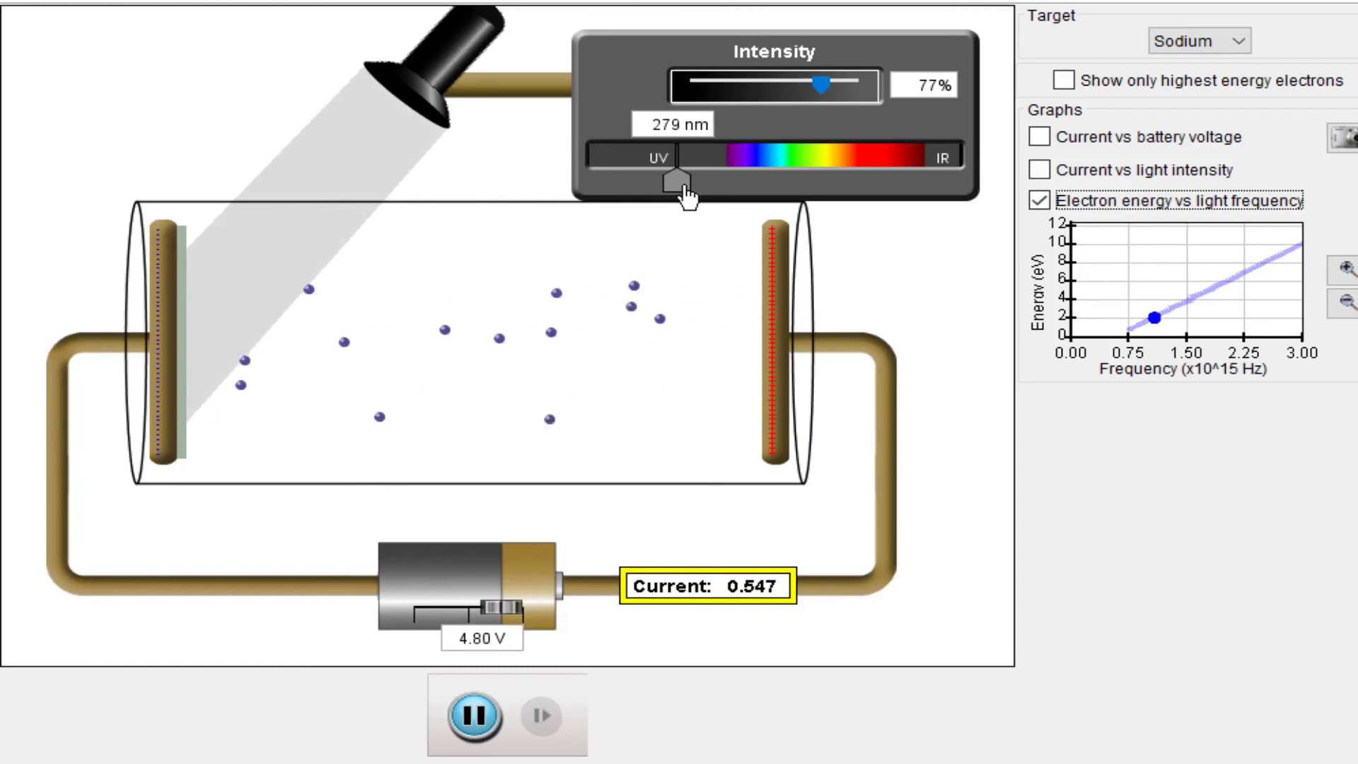
mouse_move(688, 196)
mouse_down()
mouse_move(701, 197)
mouse_move(677, 197)
mouse_up()
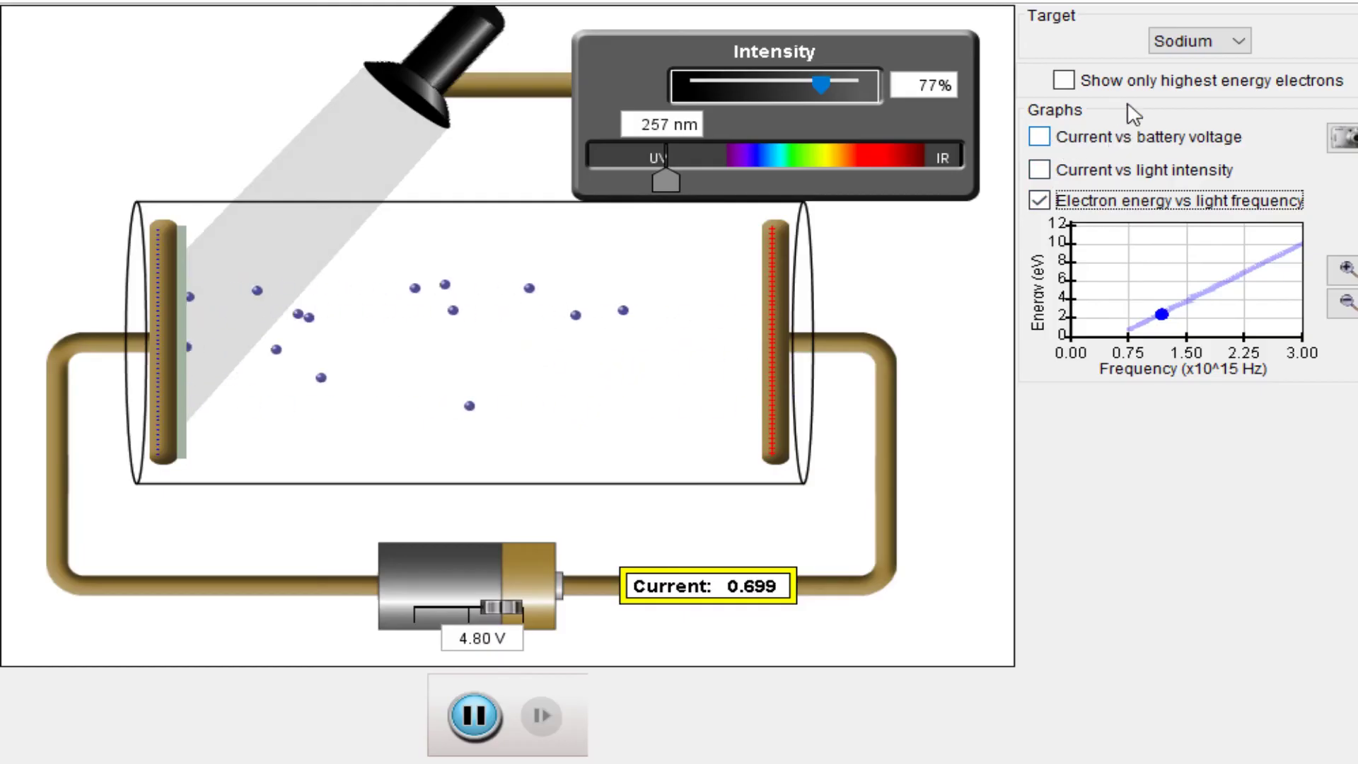
Step: Change the target to Copper and, at 50% intensity, vary the wavelength to 488 nm and down to 229 nm
click(1208, 44)
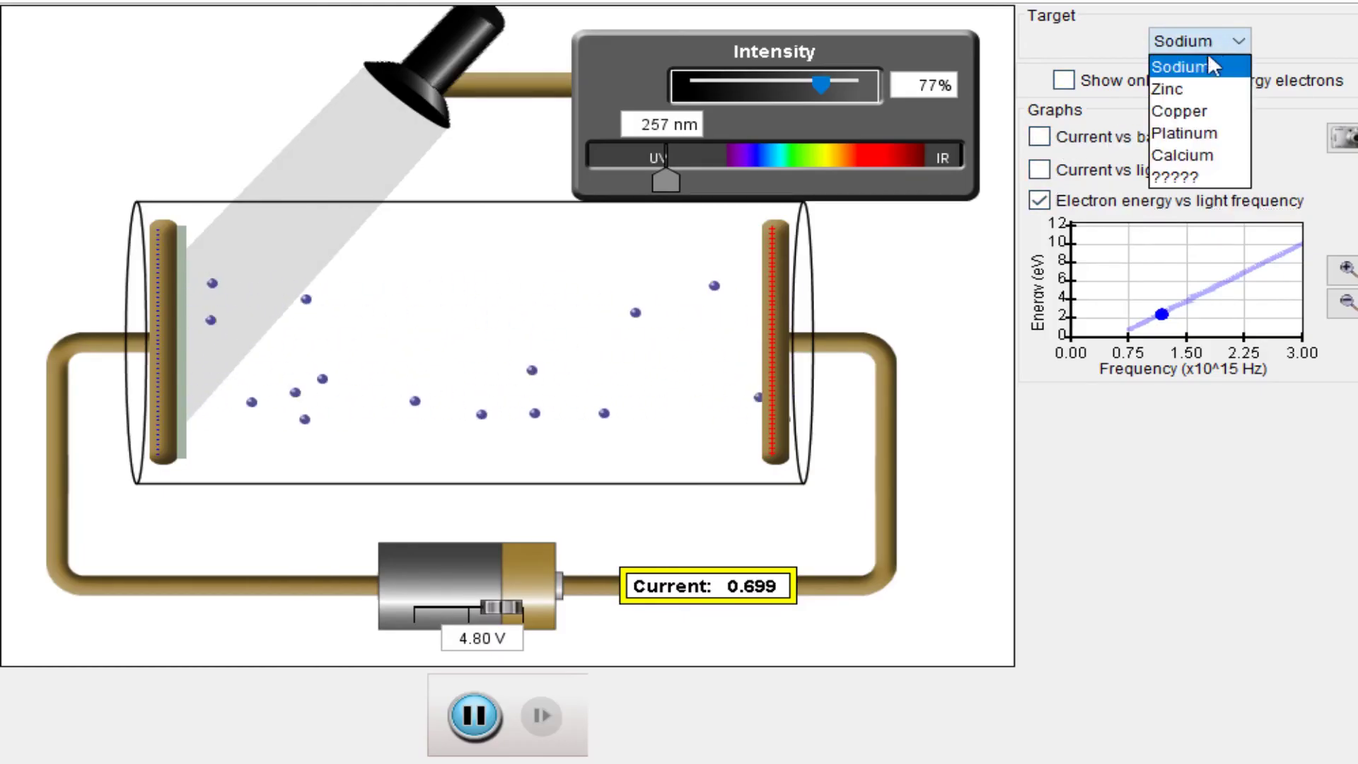
click(1204, 111)
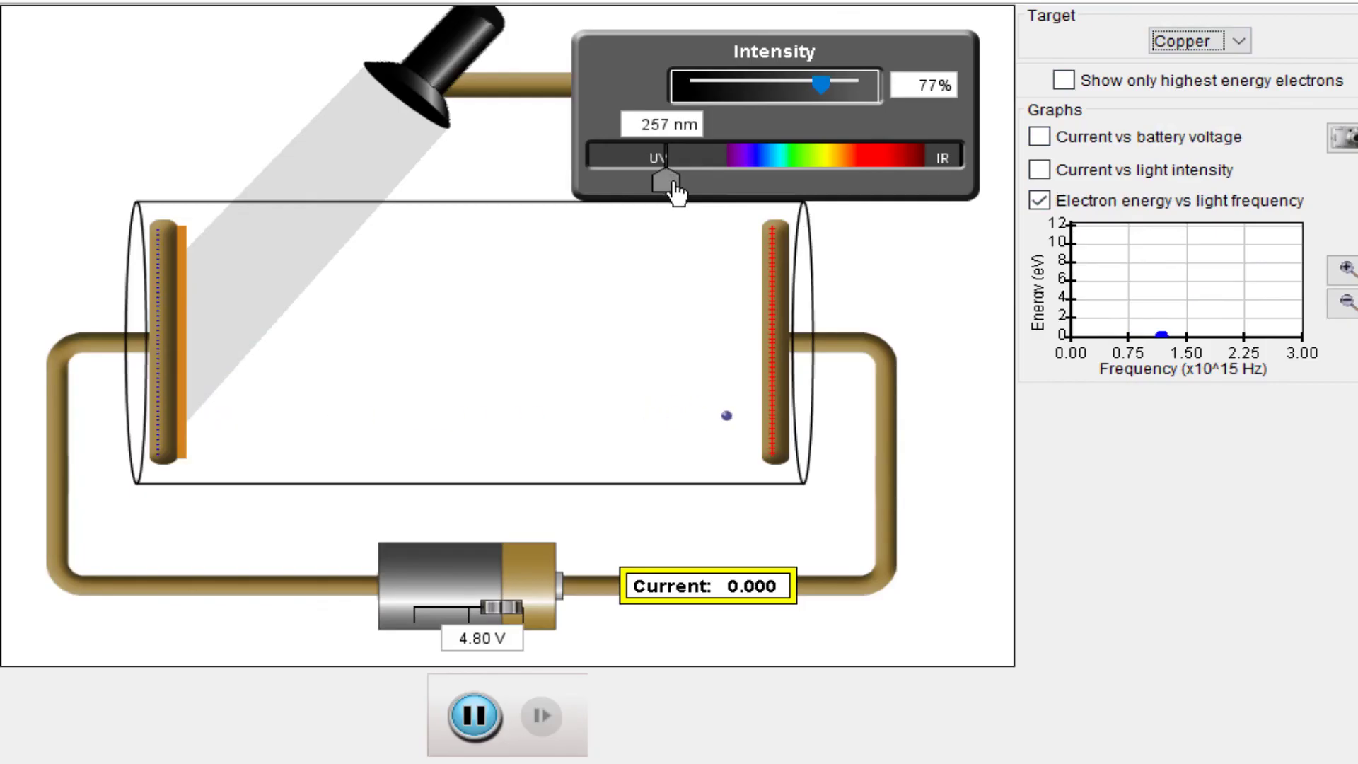
drag(665, 182, 781, 180)
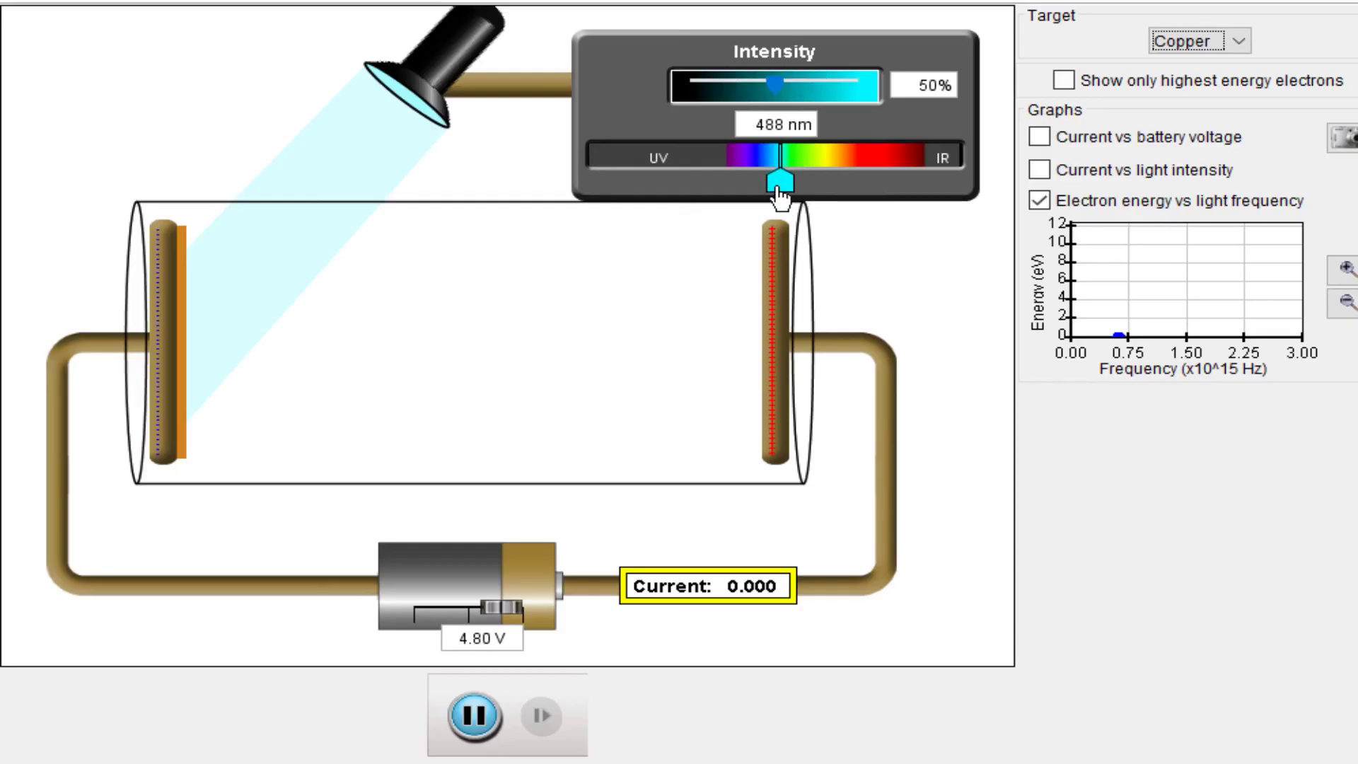
drag(781, 191, 653, 203)
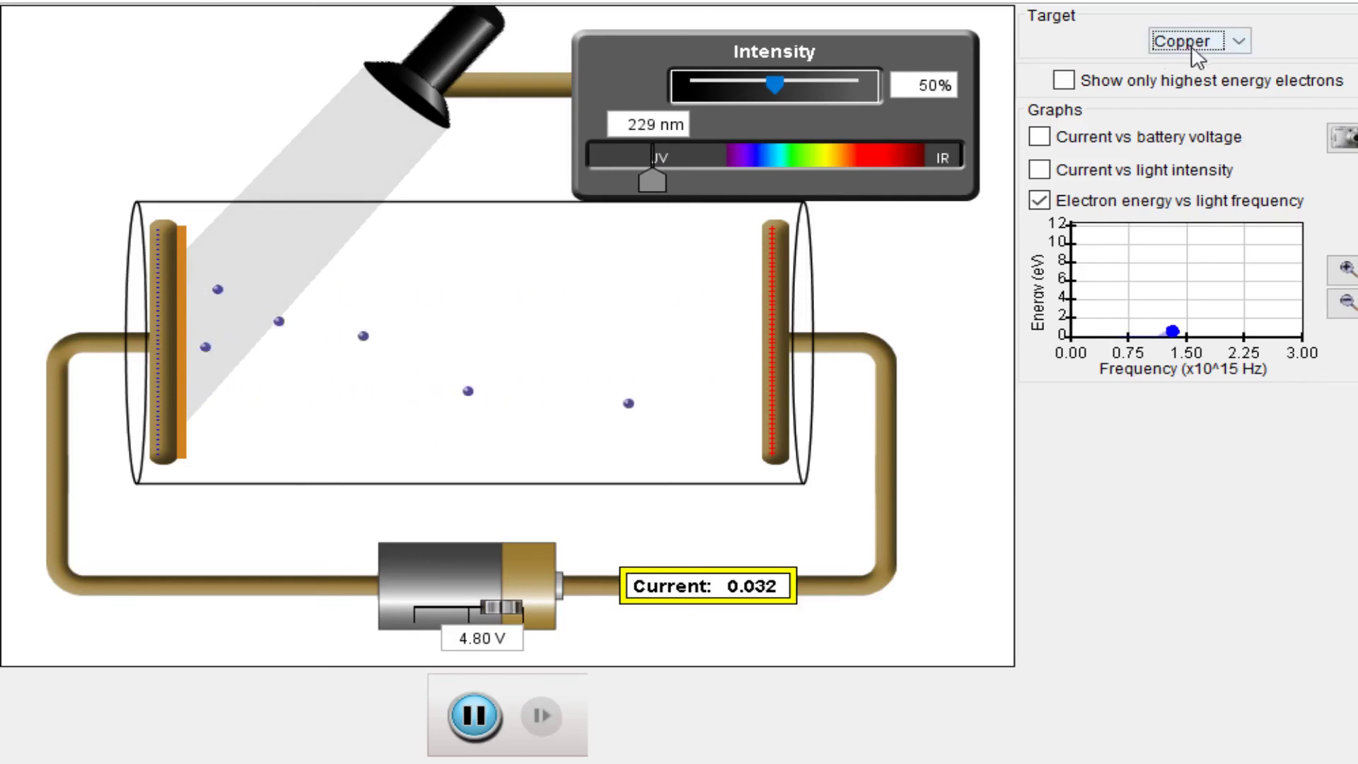
Step: Change the target to Platinum and shorten the light wavelength to 168 nm
click(1241, 43)
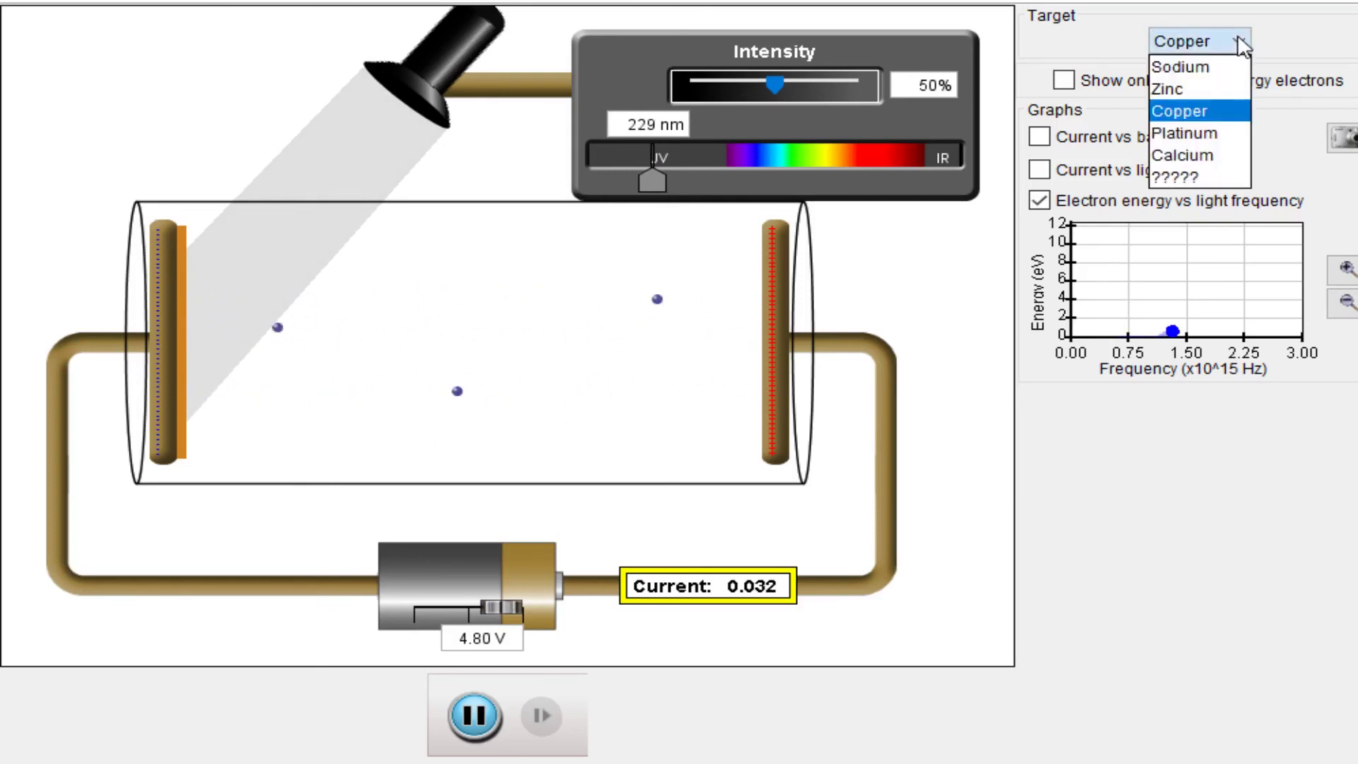
click(1214, 135)
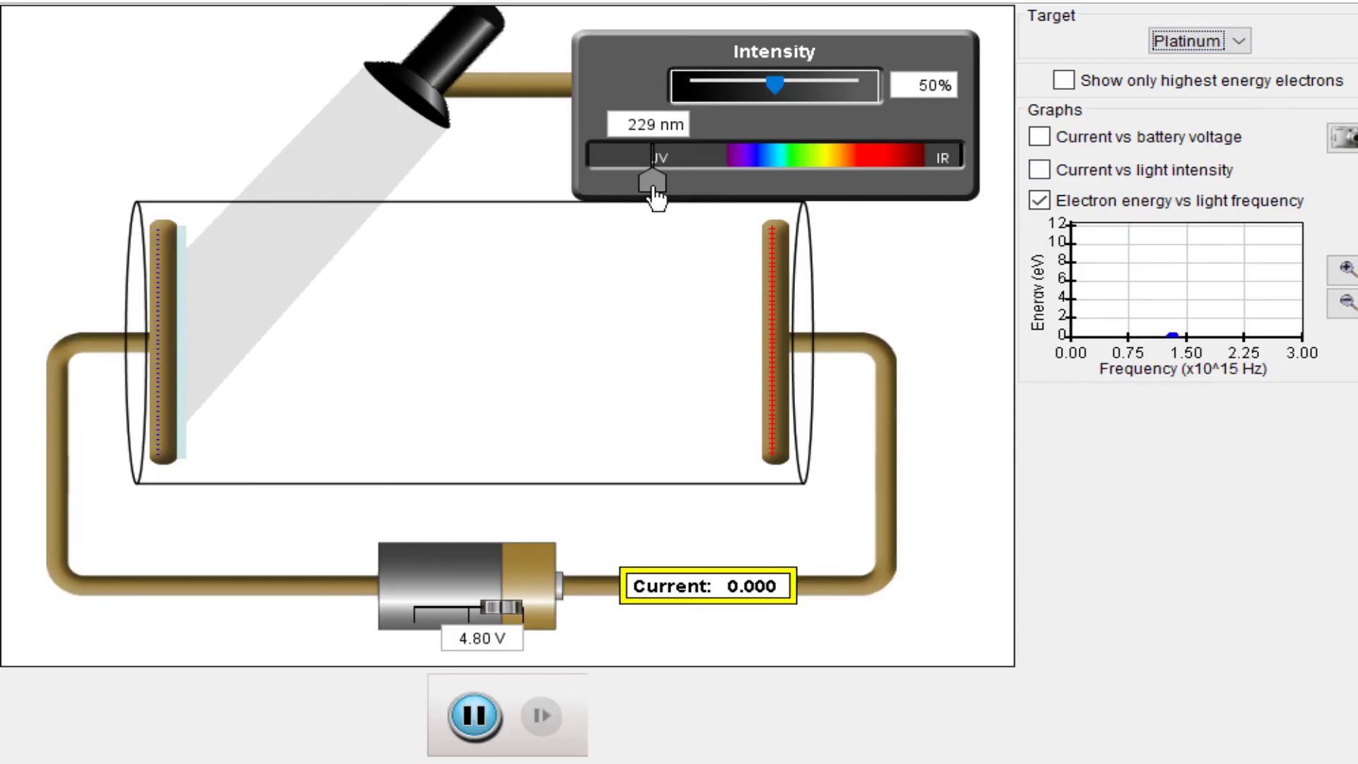
drag(656, 199, 628, 201)
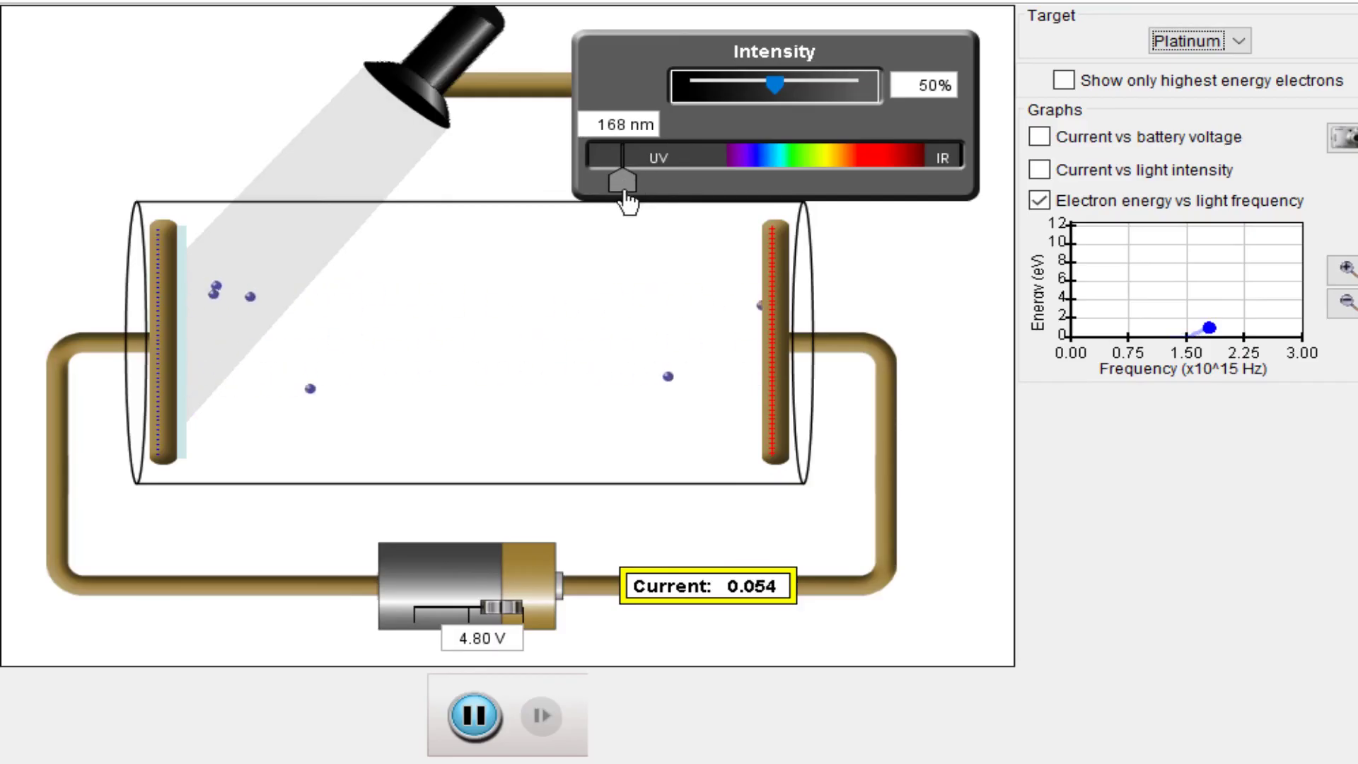
Step: Change the target to Calcium and lengthen the light wavelength to 433 nm to plot electron energy against frequency
click(1204, 38)
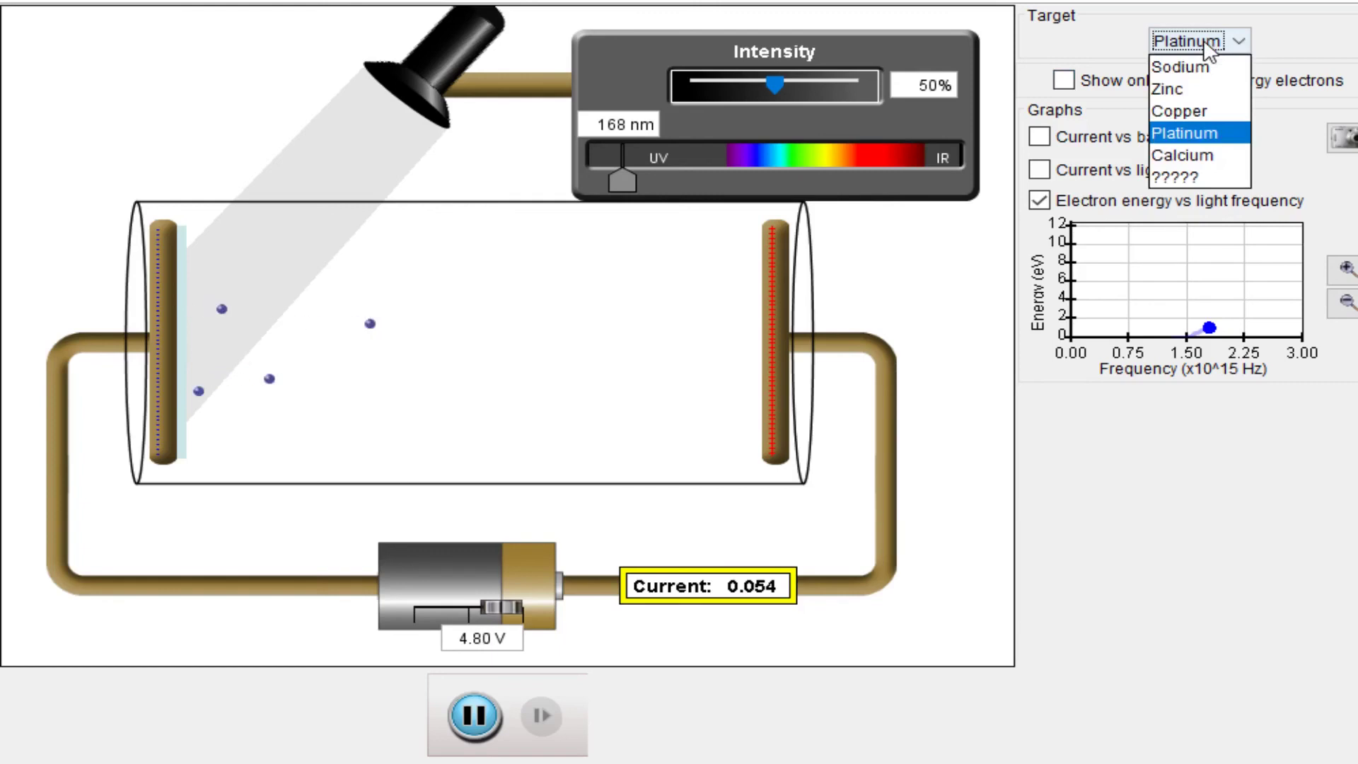
click(1191, 154)
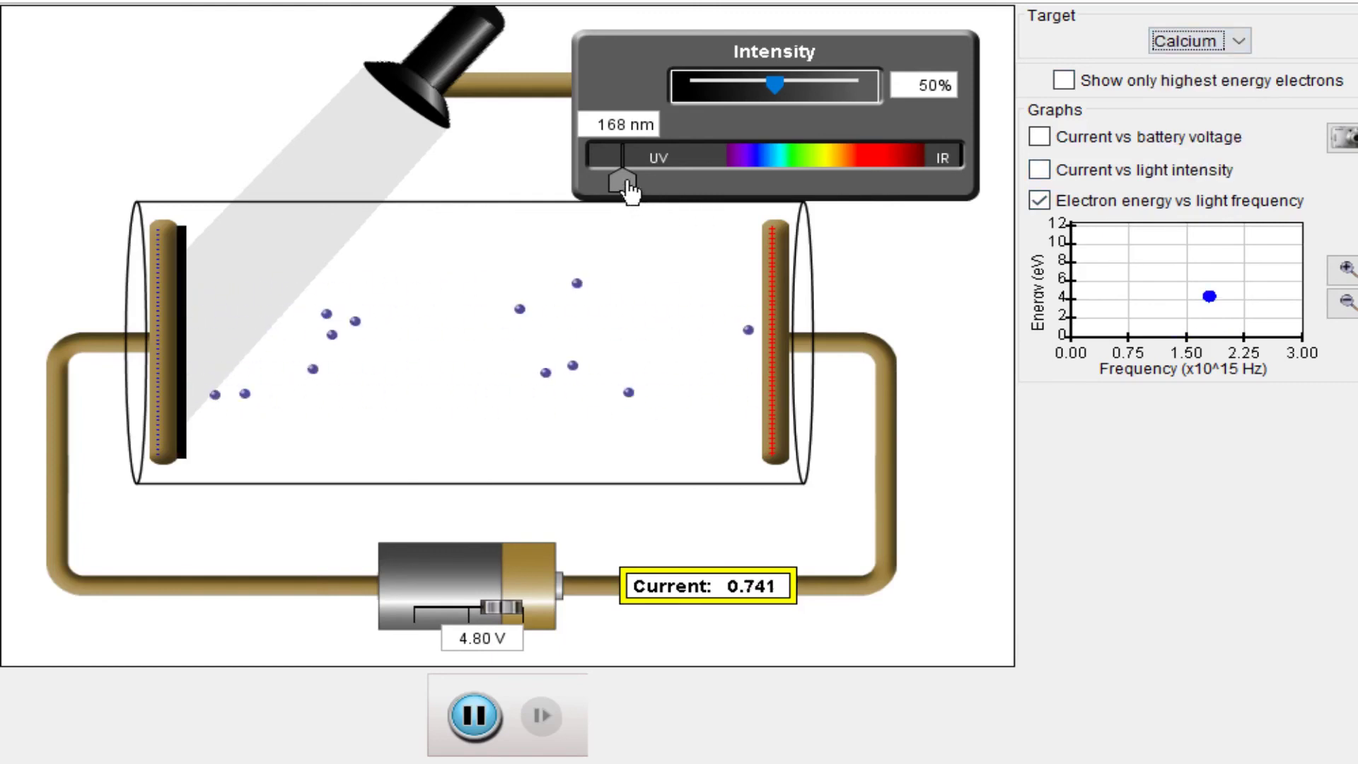
drag(627, 185, 761, 199)
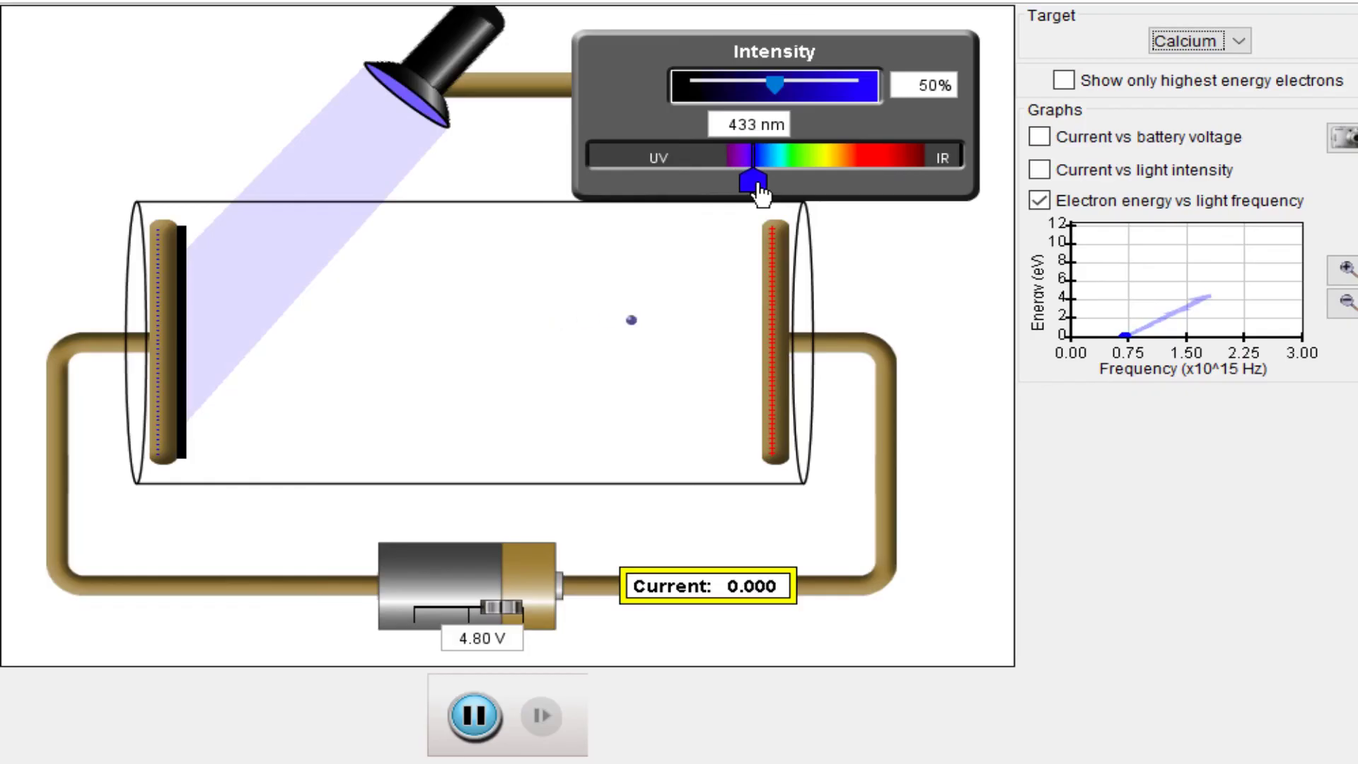